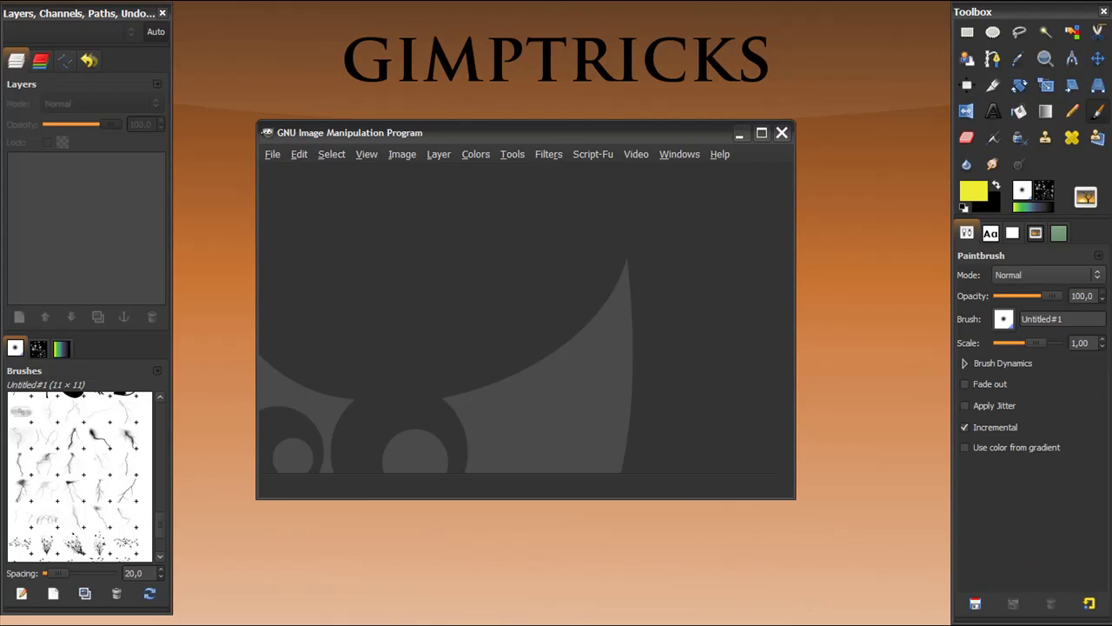
# Bring up the deviantART 'photoshop brushes' results and scroll to the Lightning Photoshop Brushes row
pyautogui.hotkey('alt', 'Tab')
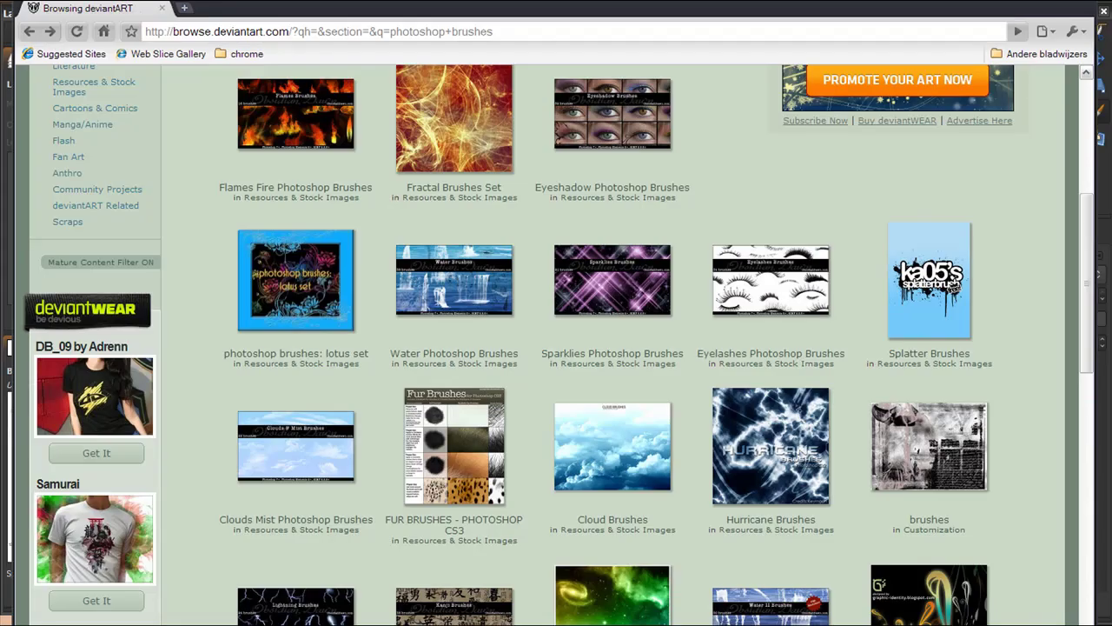
pyautogui.scroll(4, 360, 319)
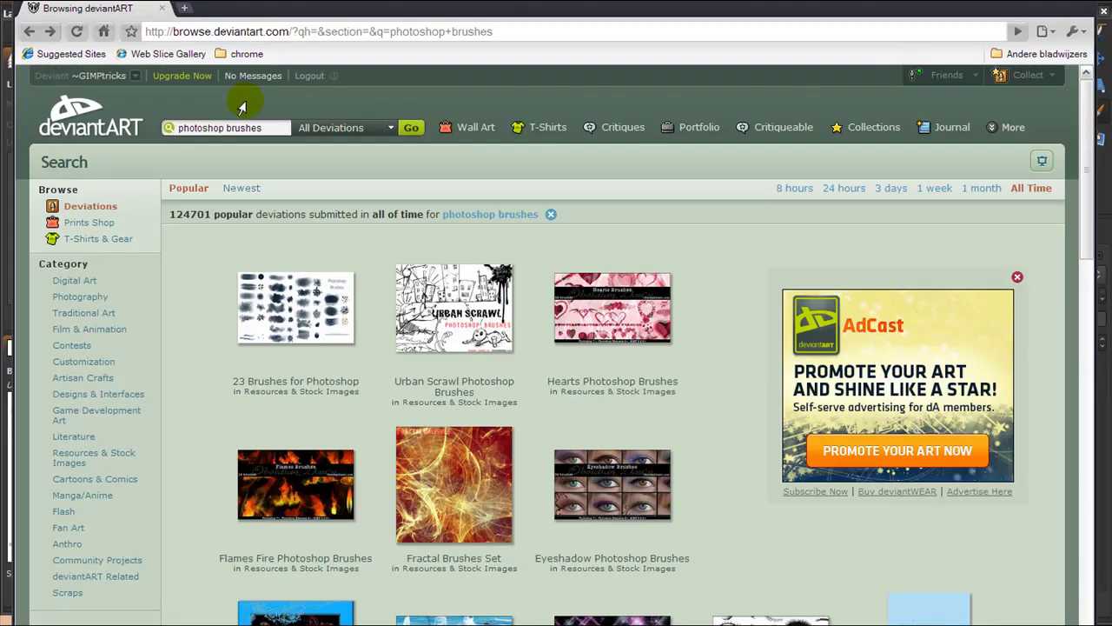
pyautogui.click(189, 138)
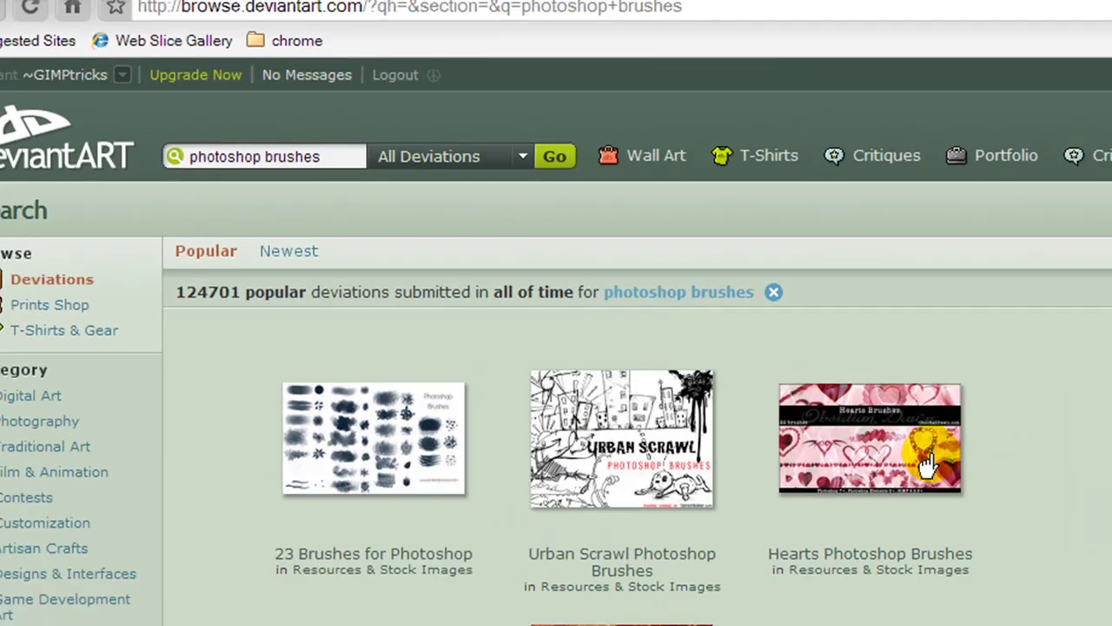
pyautogui.scroll(-5, 928, 466)
pyautogui.scroll(2, 929, 467)
pyautogui.scroll(-5, 928, 467)
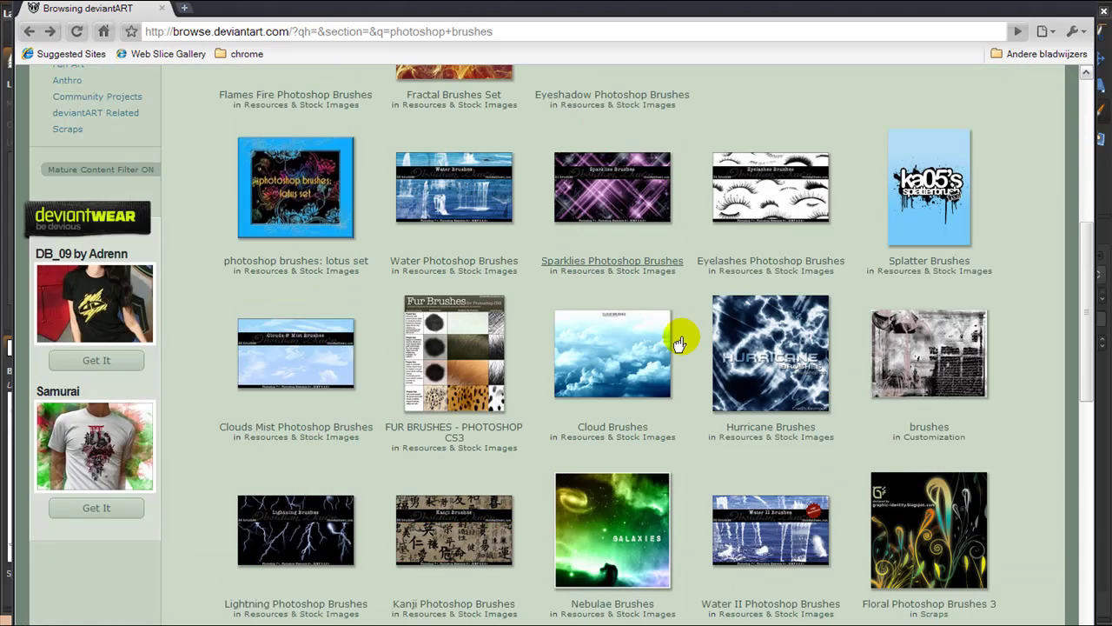
pyautogui.scroll(-1, 678, 346)
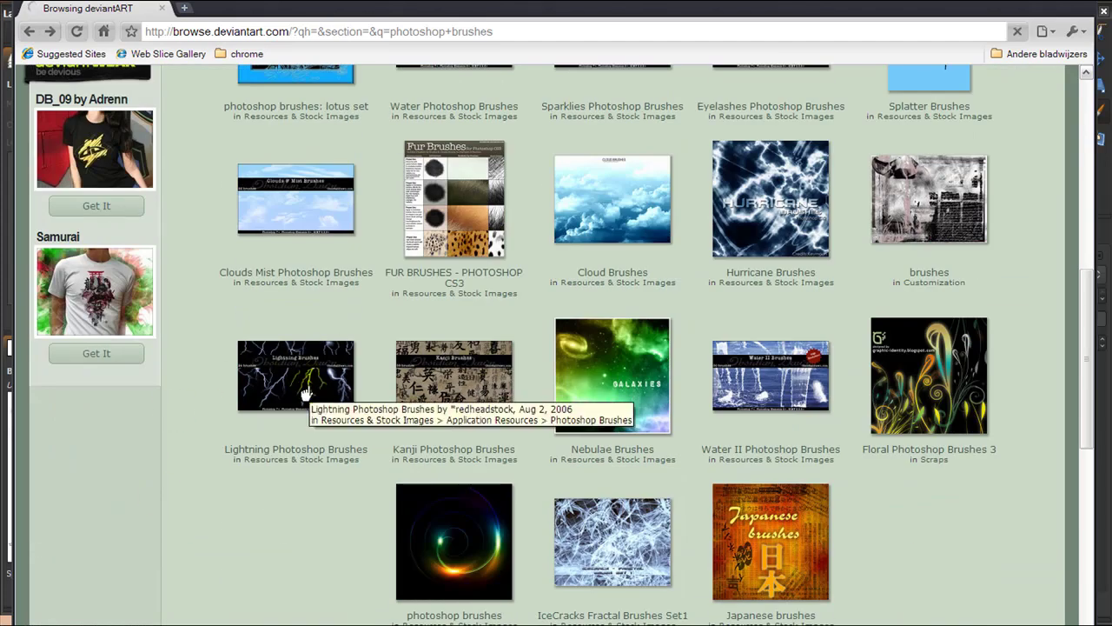
# Open the Lightning Photoshop Brushes page and read the artist's comments and Download info
pyautogui.click(305, 394)
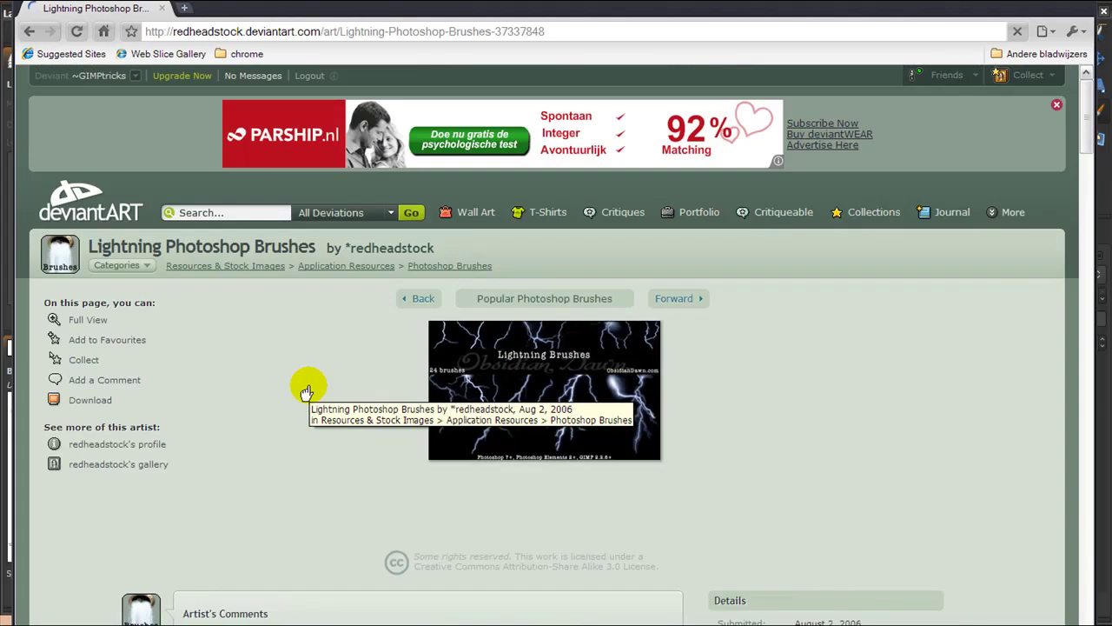
pyautogui.scroll(-3, 298, 342)
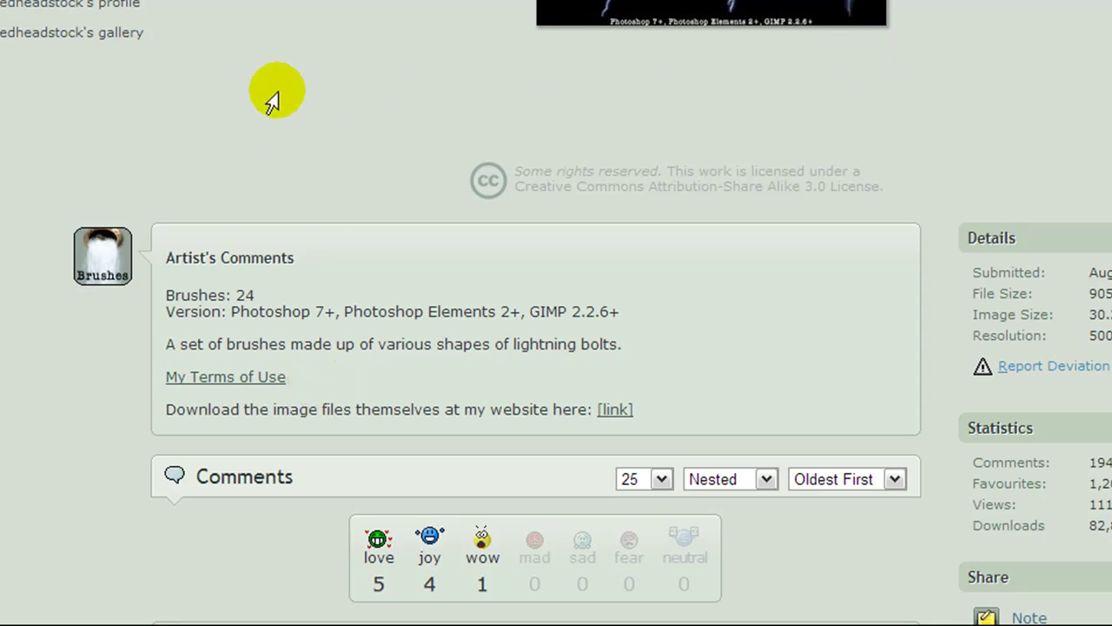
pyautogui.scroll(5, 273, 95)
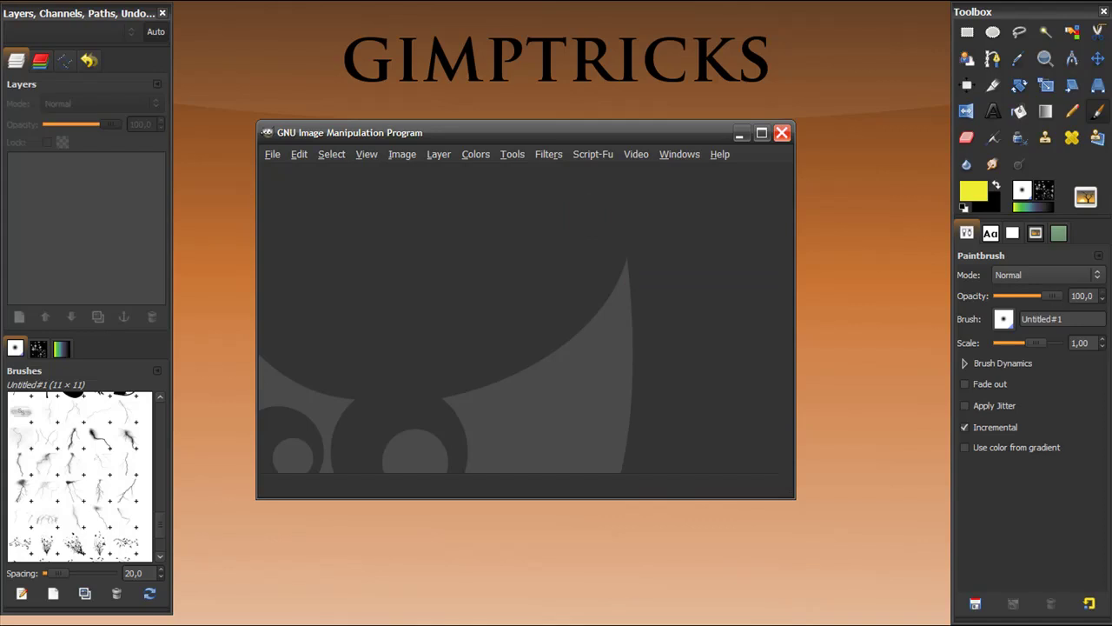
# Read the Notepad notes on XP and Vista brushes-folder paths down to Edit > Preferences > Folders > Brushes
pyautogui.hotkey('alt', 'Tab')
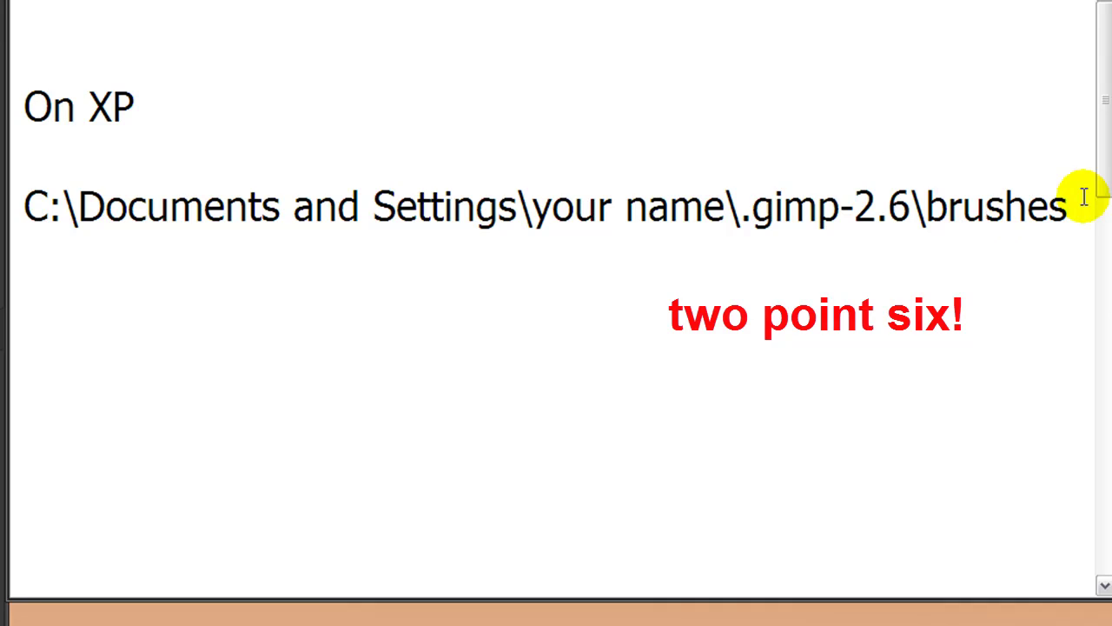
pyautogui.scroll(-5, 552, 174)
pyautogui.scroll(-3, 553, 183)
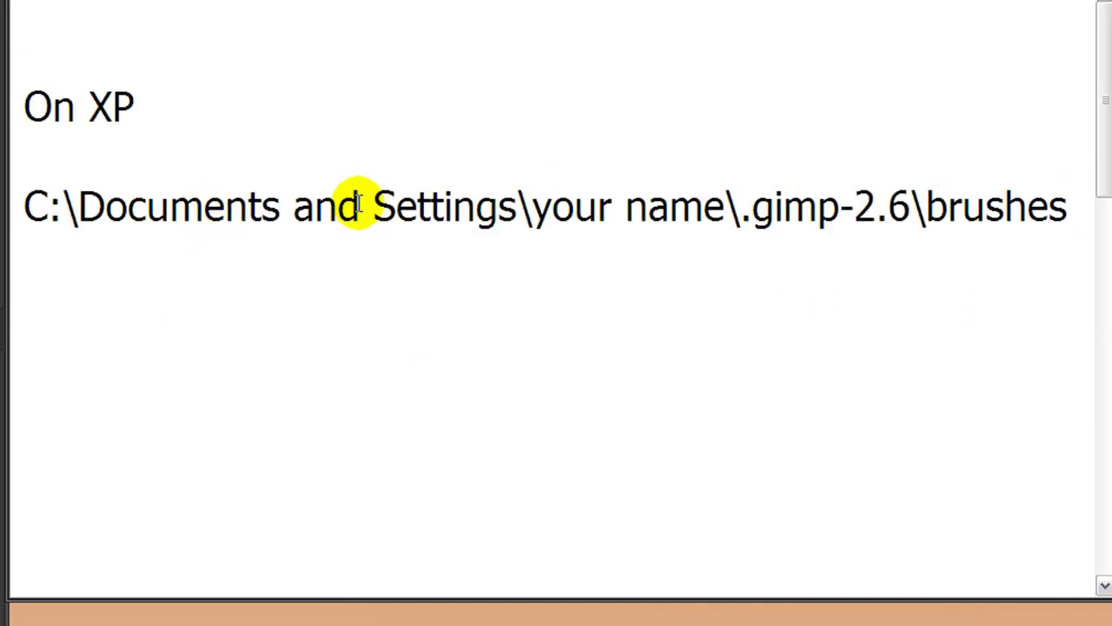
pyautogui.scroll(-6, 345, 199)
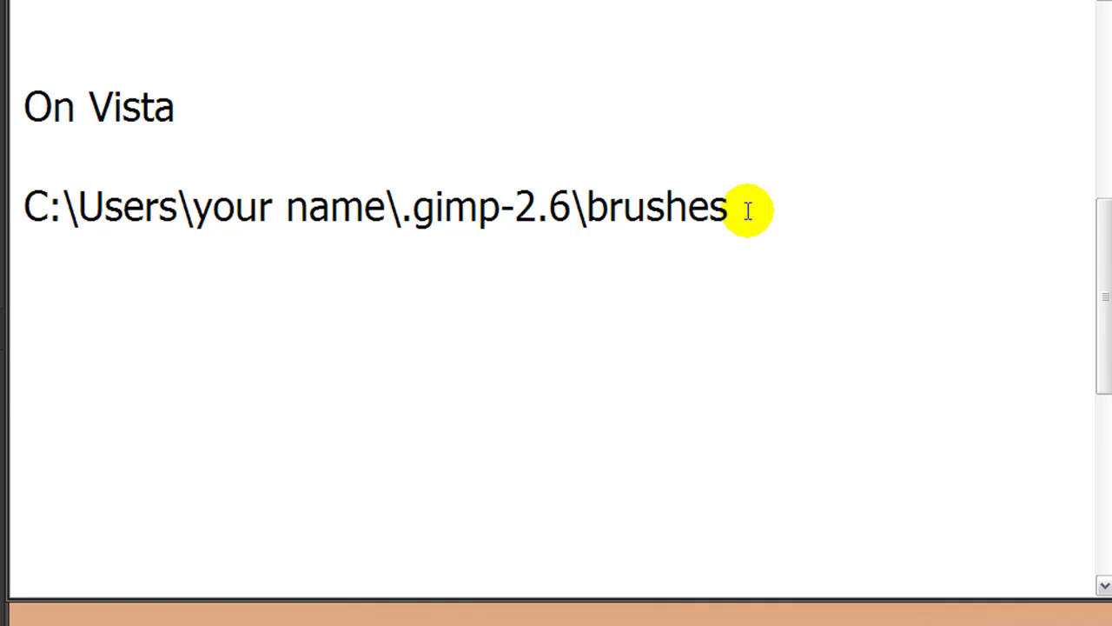
pyautogui.scroll(-5, 748, 210)
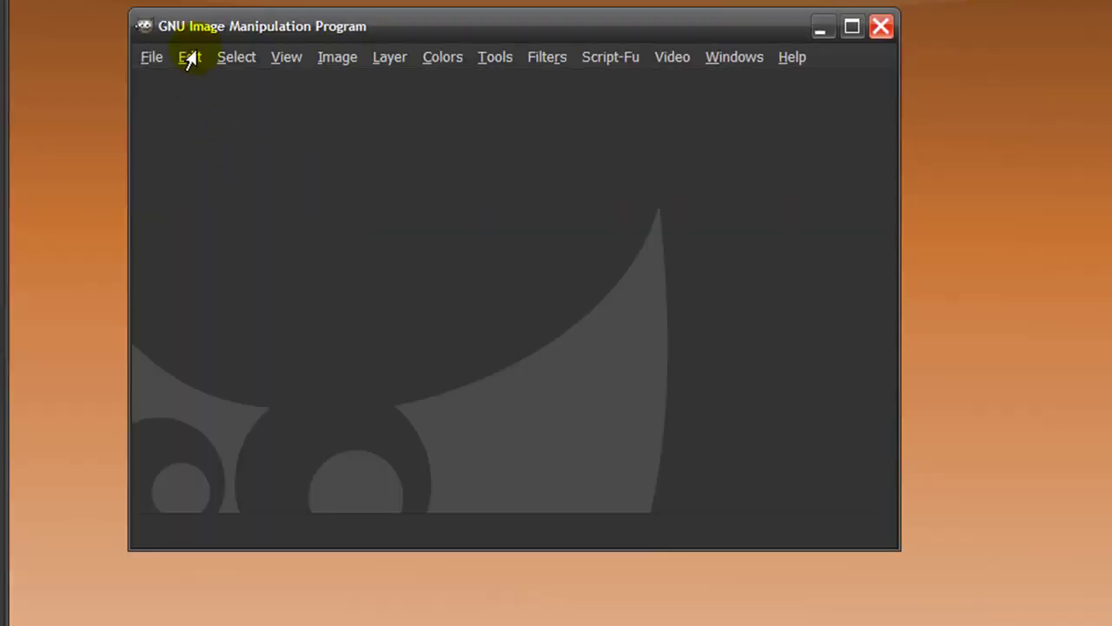
# Check the Brushes folder under Folders in GIMP Preferences, then close the dialog unchanged
pyautogui.click(189, 58)
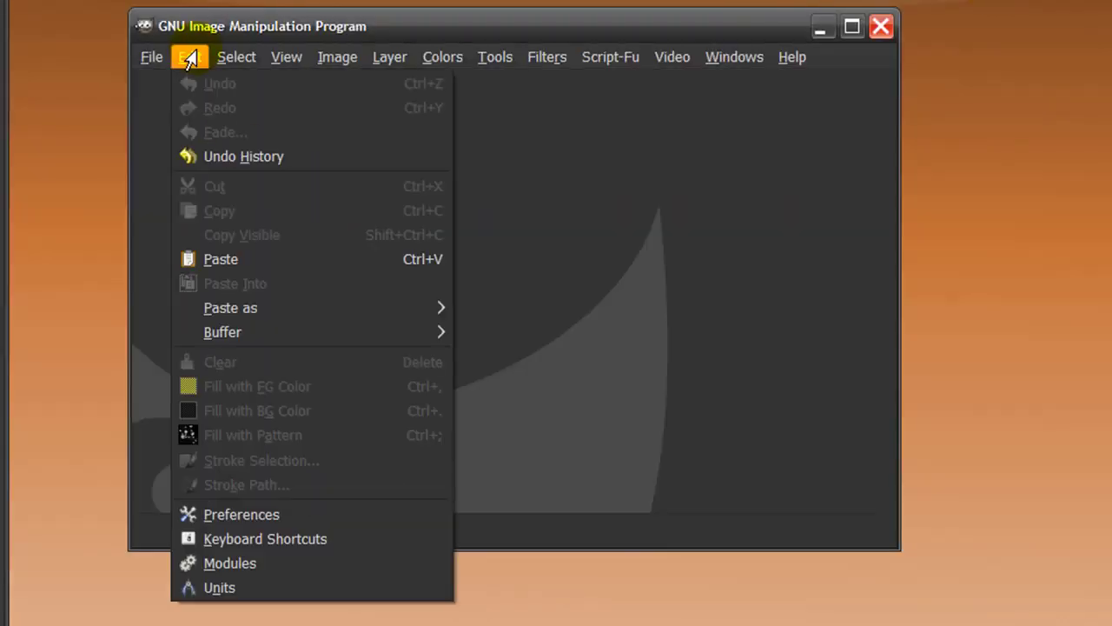
pyautogui.click(205, 522)
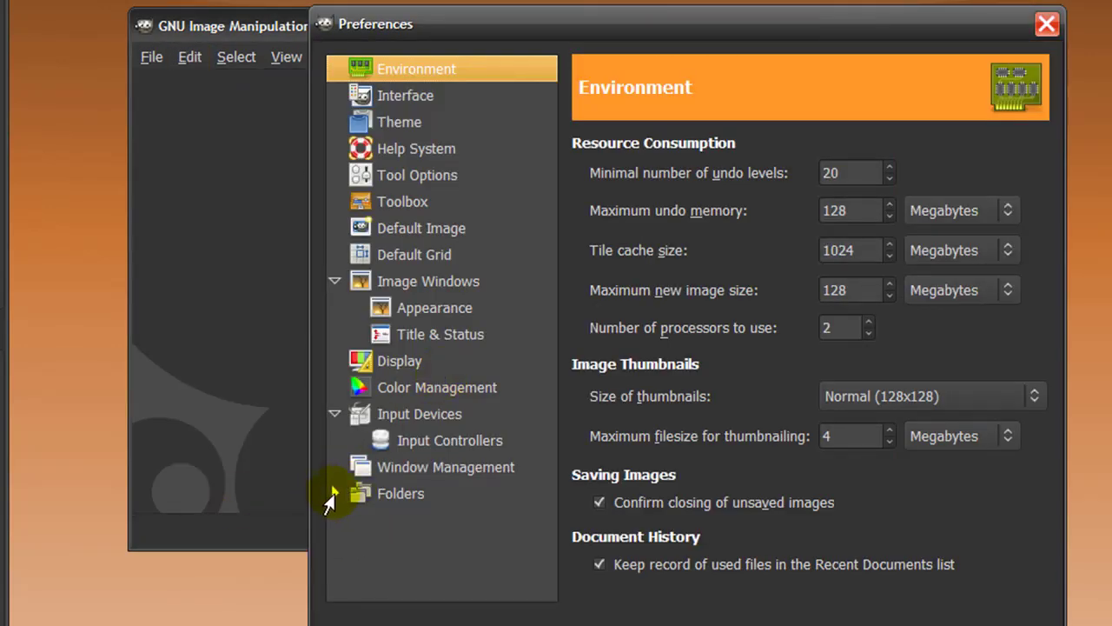
pyautogui.click(335, 495)
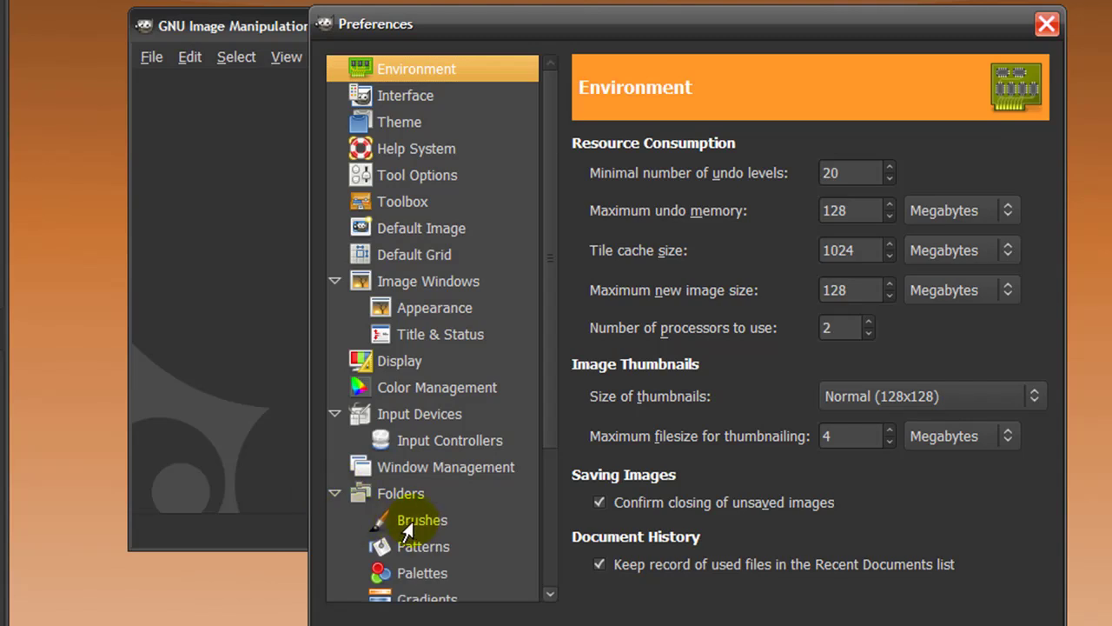
pyautogui.scroll(-4, 536, 418)
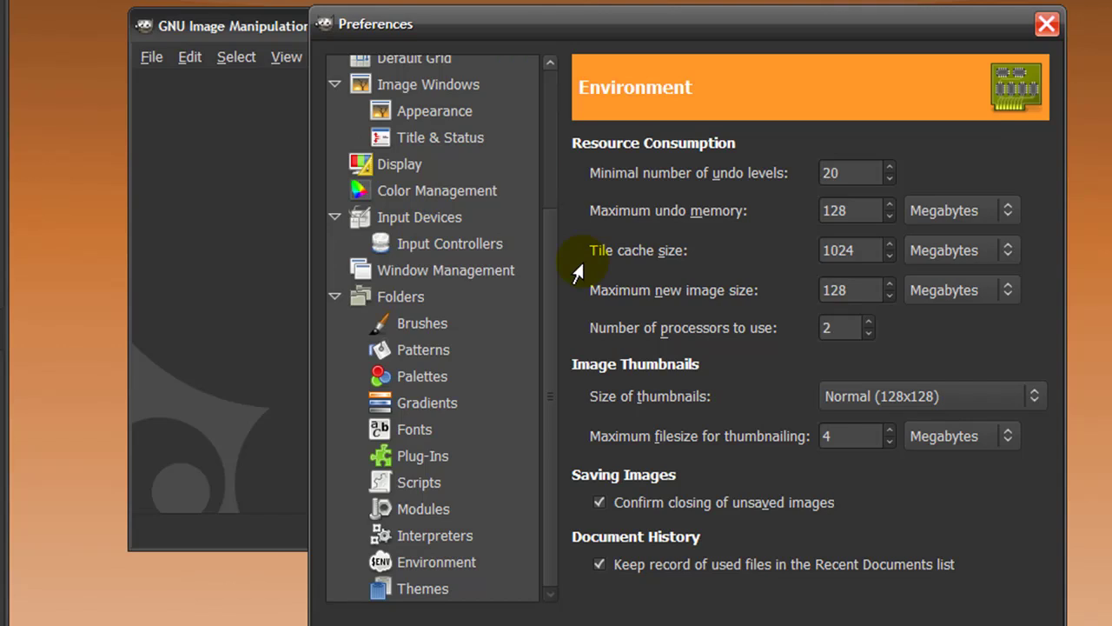
pyautogui.click(1042, 31)
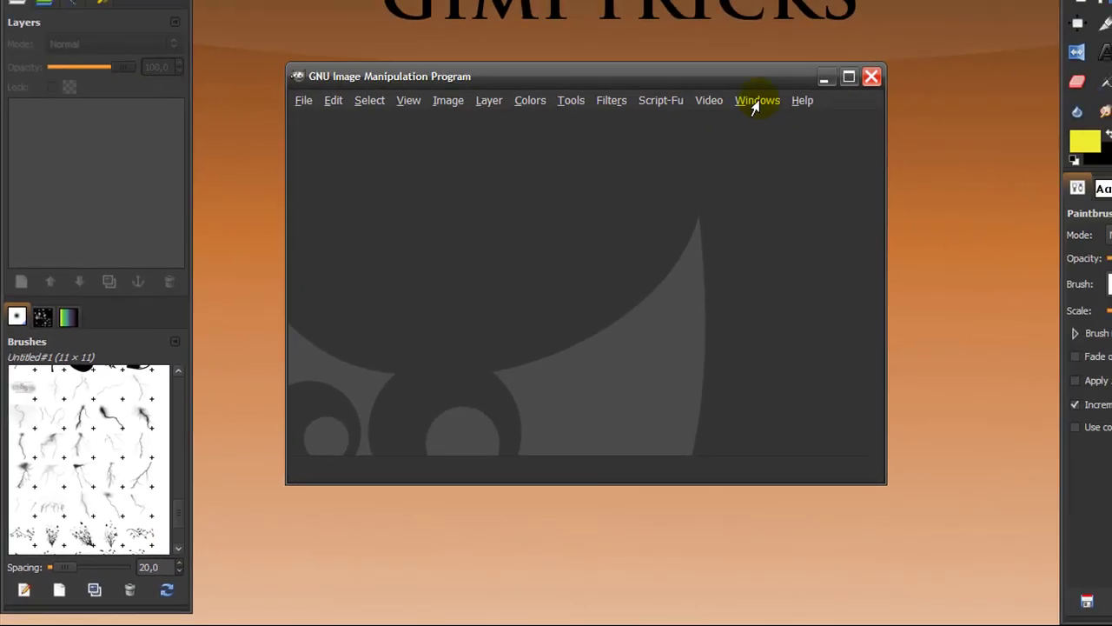
# Show the Brushes dock from Dockable Dialogs and refresh it twice to load the lightning brushes
pyautogui.click(757, 100)
pyautogui.moveTo(767, 148)
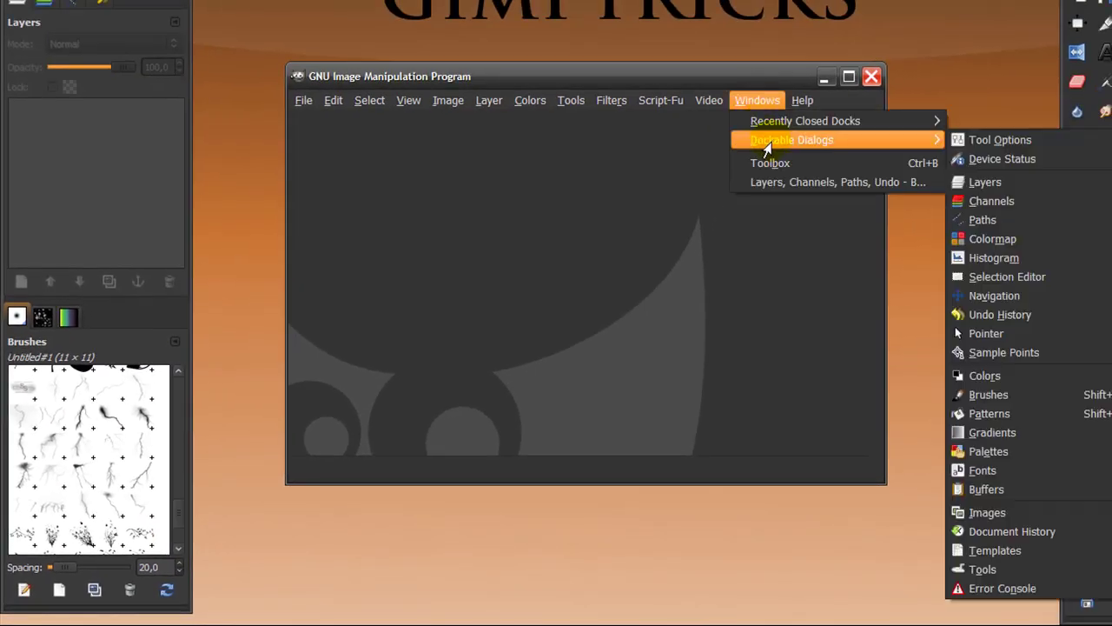
pyautogui.click(1058, 393)
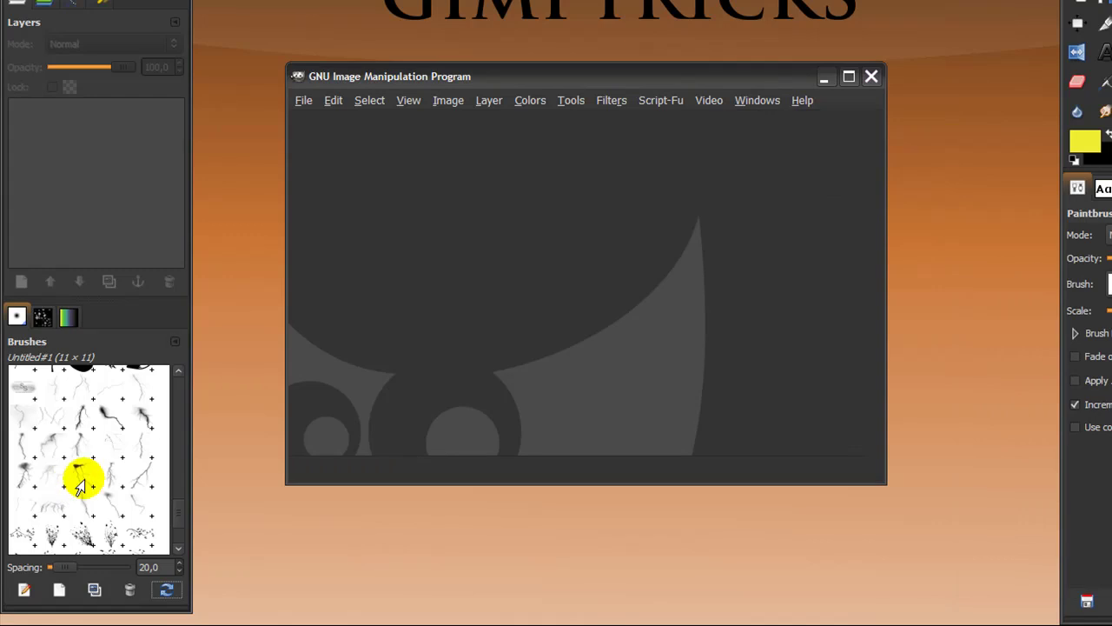
pyautogui.click(162, 591)
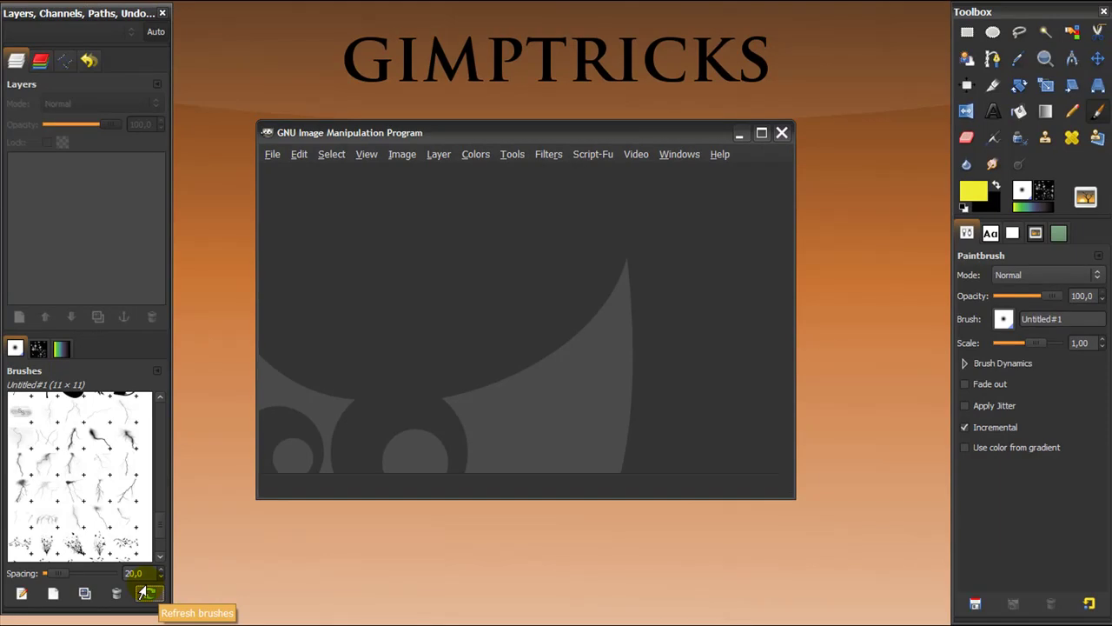
pyautogui.click(144, 593)
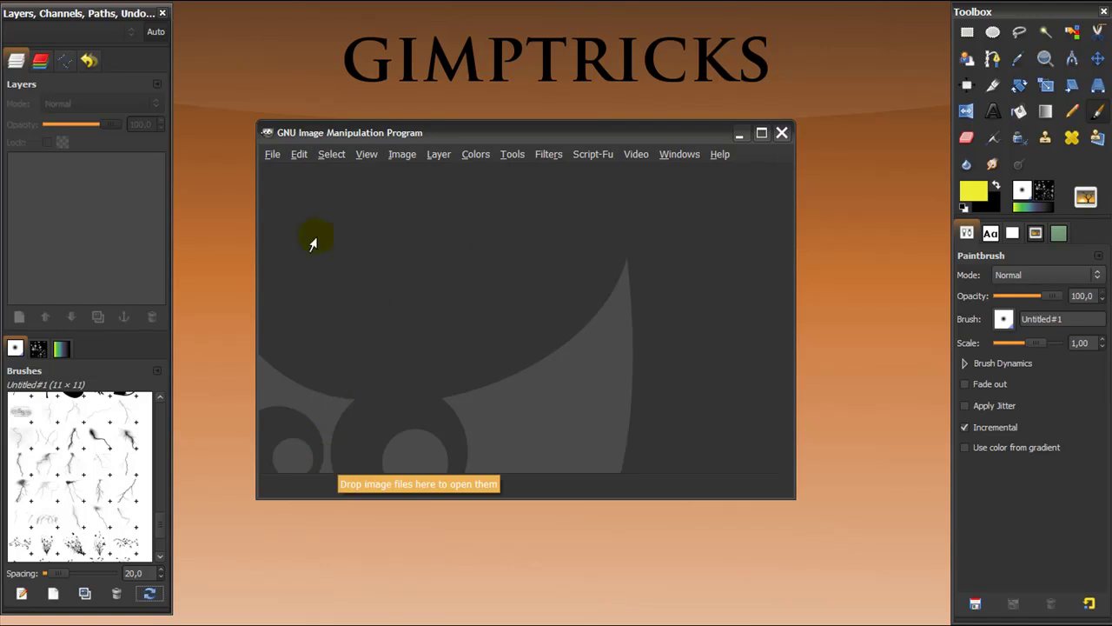
# Create a new 800x600 image and move its window fully into view
pyautogui.click(273, 154)
pyautogui.click(273, 185)
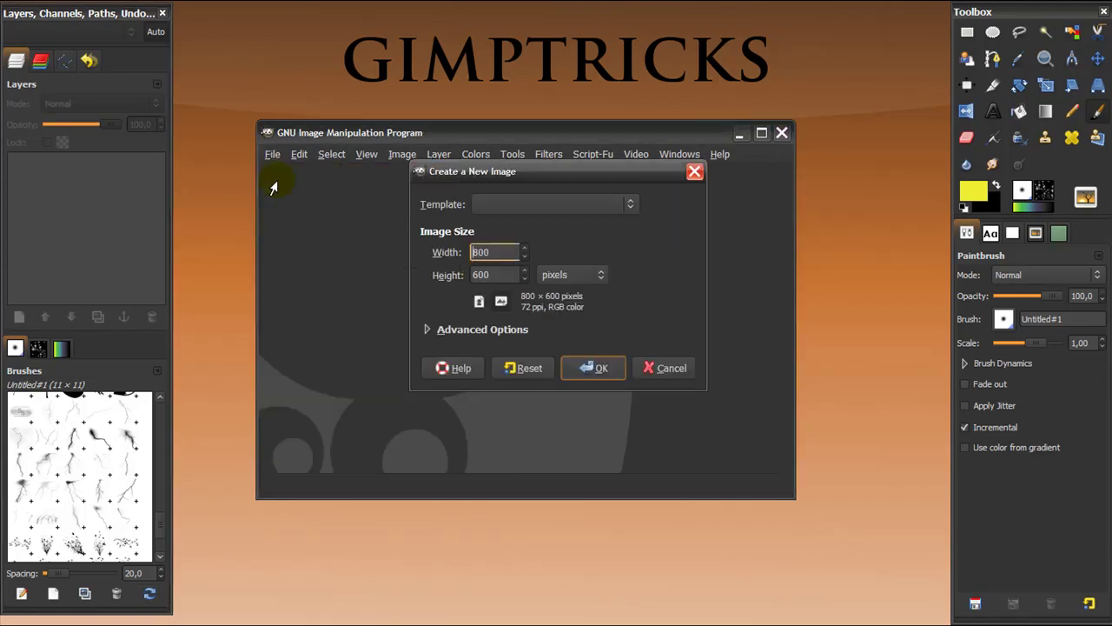
pyautogui.click(591, 368)
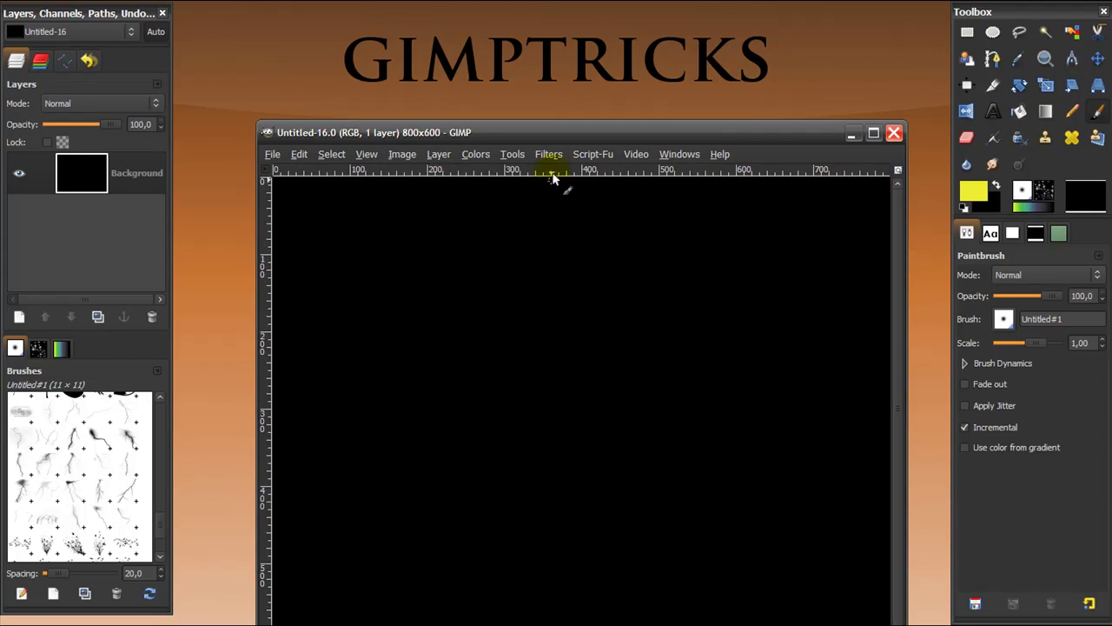
pyautogui.moveTo(559, 137); pyautogui.dragTo(546, 60)
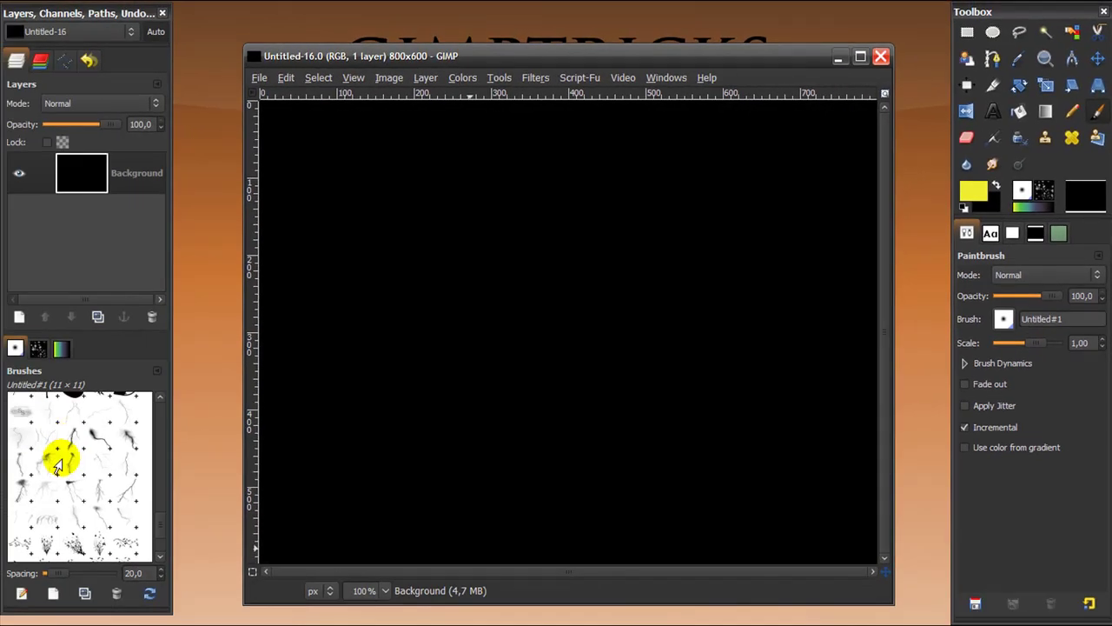
# Select the SS-lightning_20 brush for the Paintbrush
pyautogui.click(70, 463)
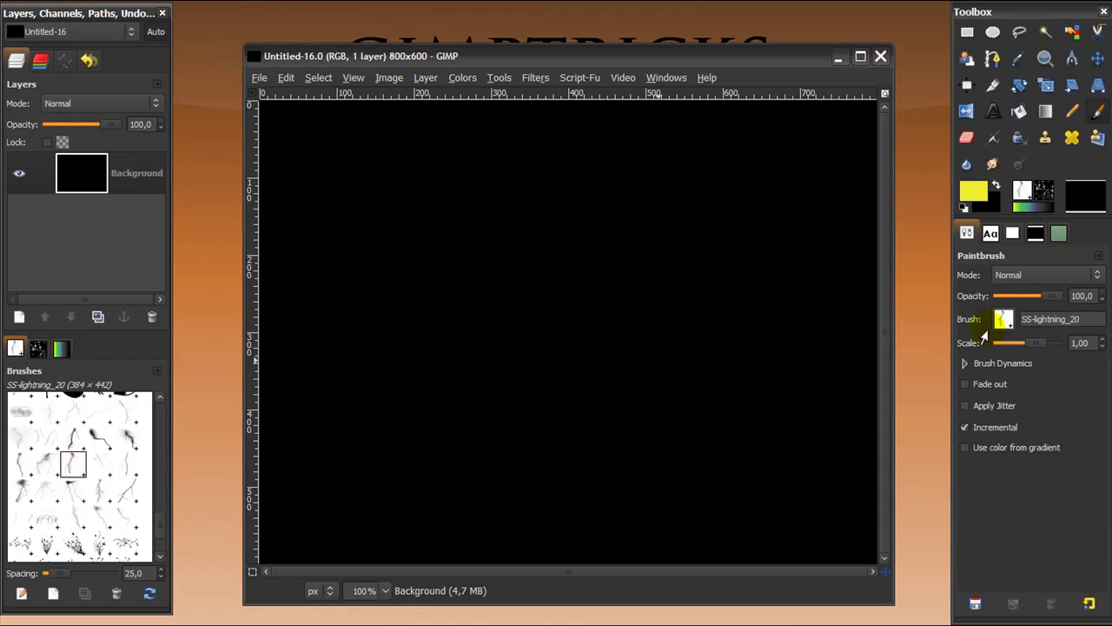
pyautogui.click(999, 320)
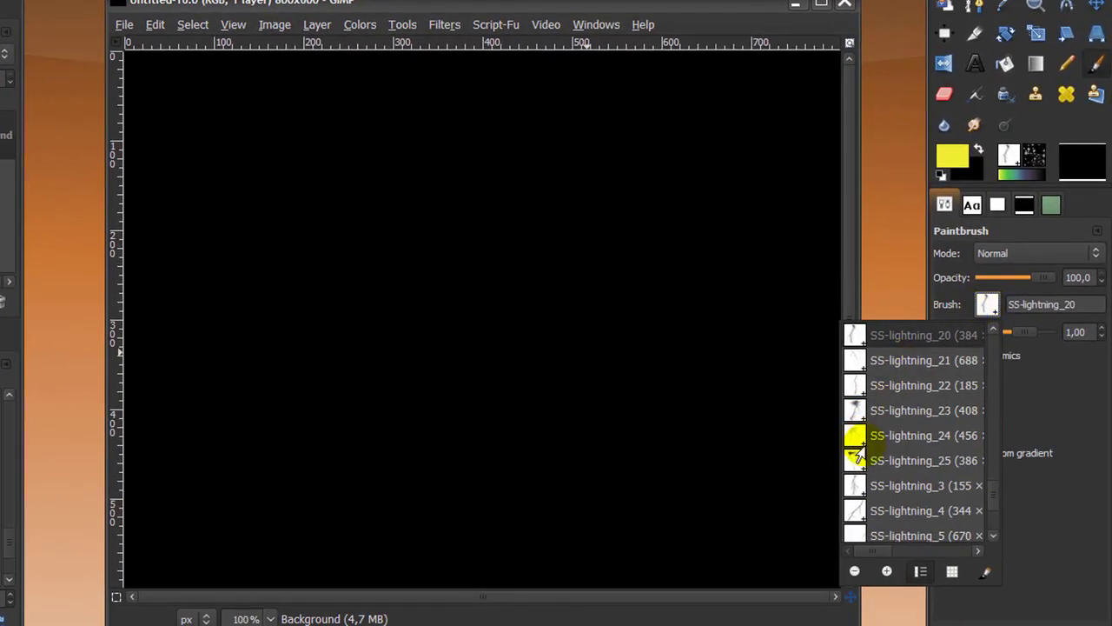
pyautogui.scroll(-3, 879, 439)
pyautogui.scroll(4, 881, 442)
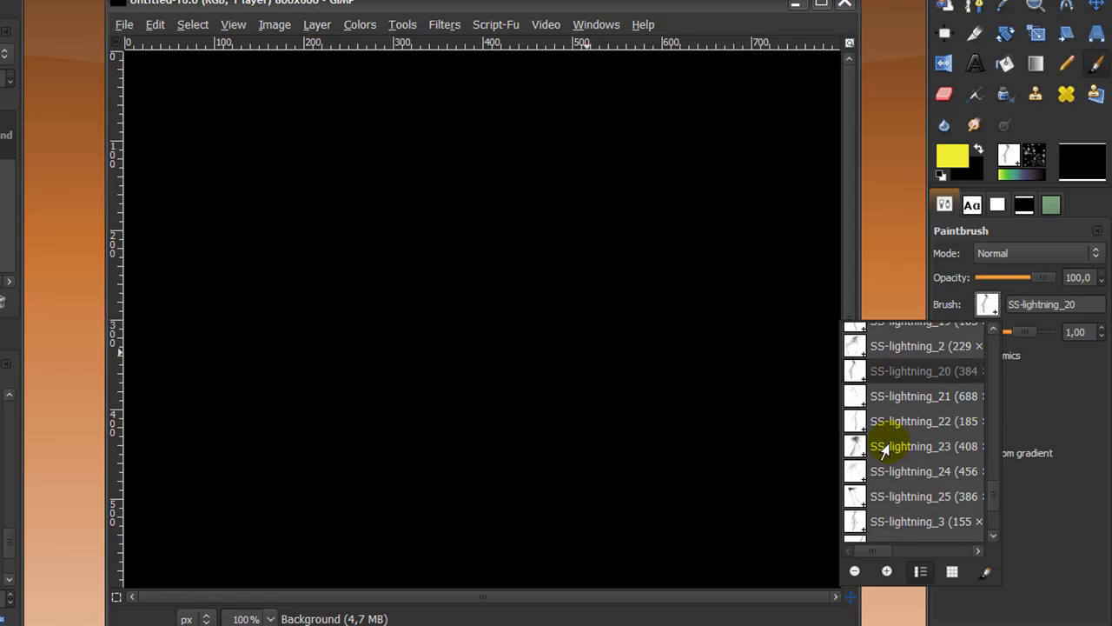
pyautogui.click(992, 304)
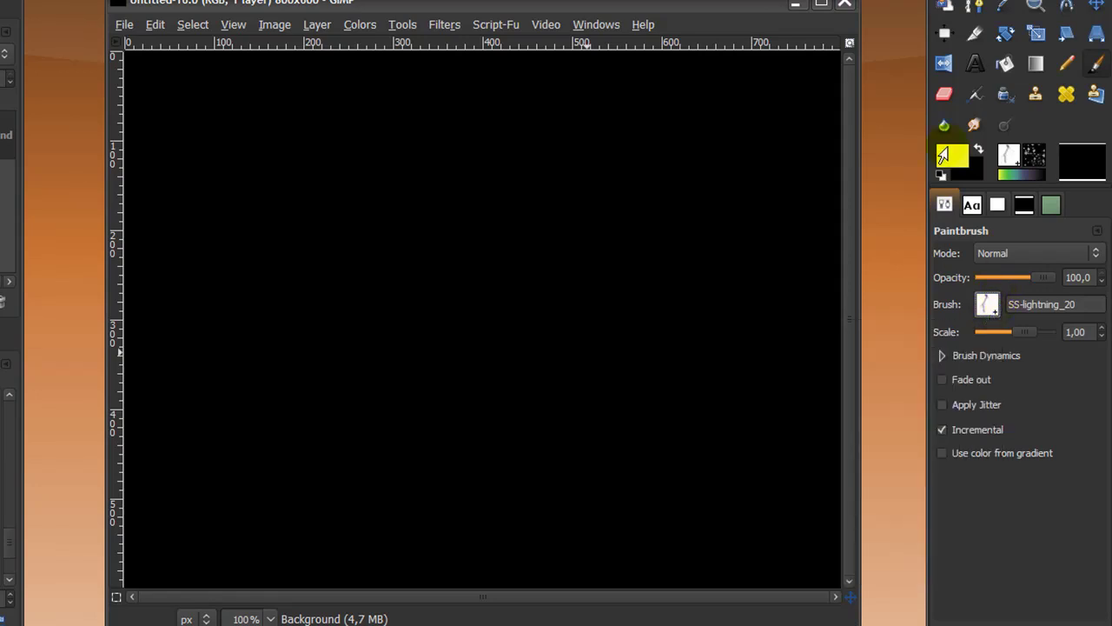
# Set the foreground colour to white ffffff and stamp one lightning bolt on the canvas
pyautogui.click(943, 156)
pyautogui.moveTo(500, 217); pyautogui.dragTo(517, 308)
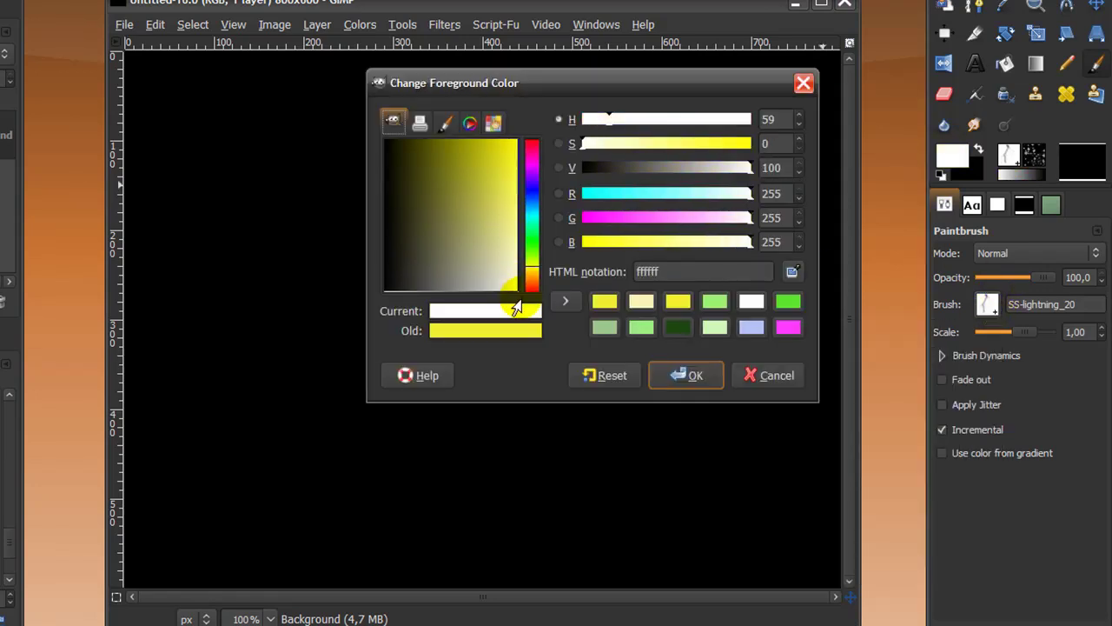
pyautogui.click(686, 375)
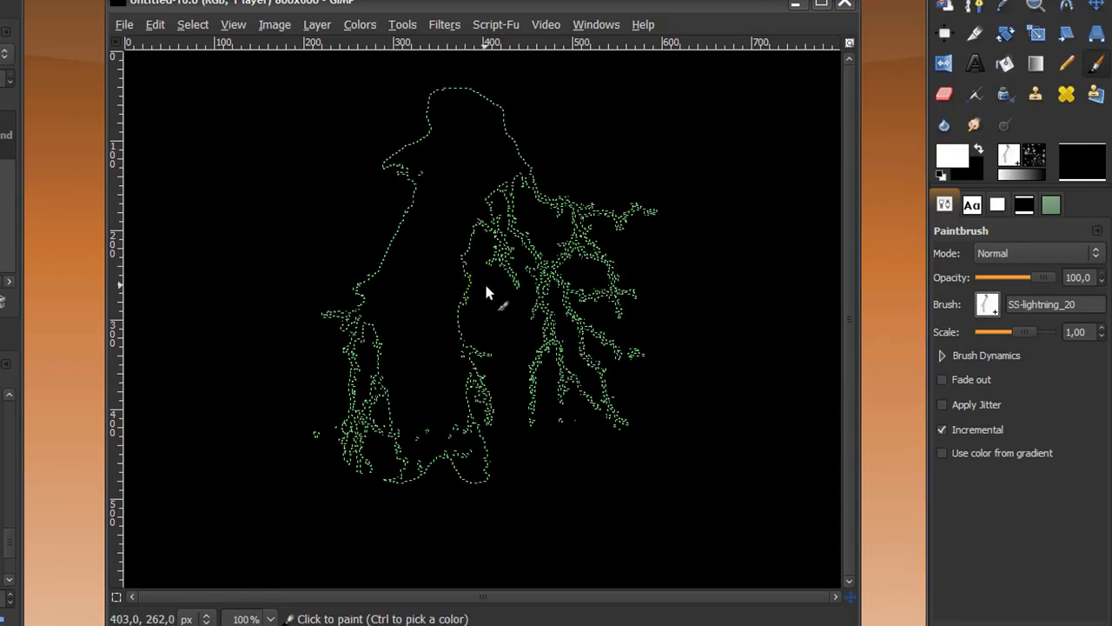
pyautogui.click(486, 287)
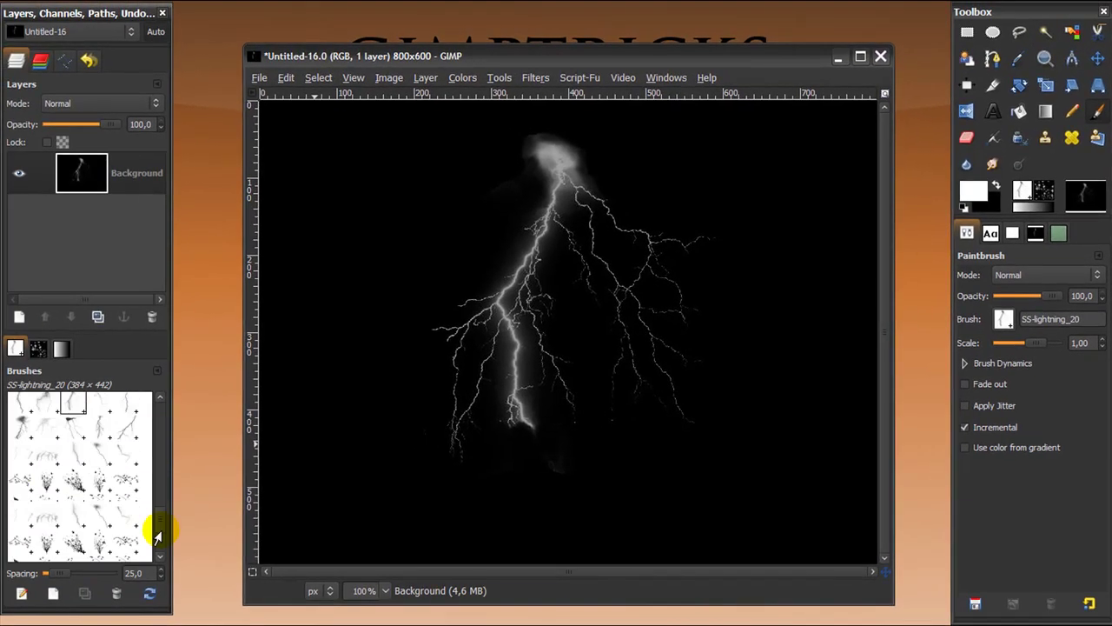
pyautogui.scroll(-5, 33, 544)
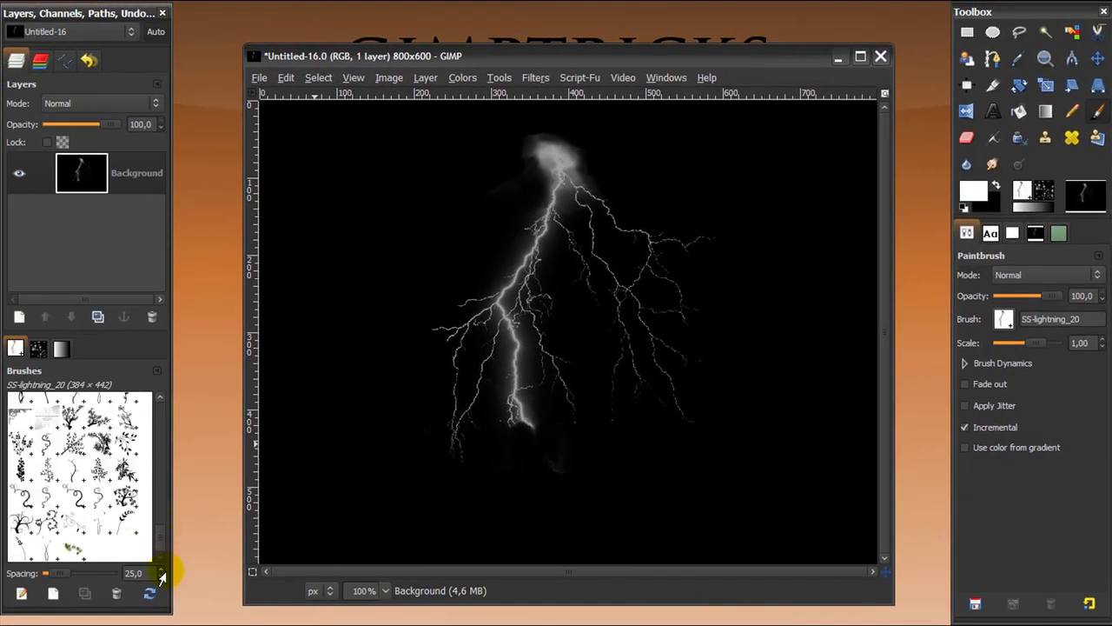
# Choose VectorFoliage_25, undo the lightning, and stamp a tiny test mark at scale 0,15
pyautogui.click(73, 443)
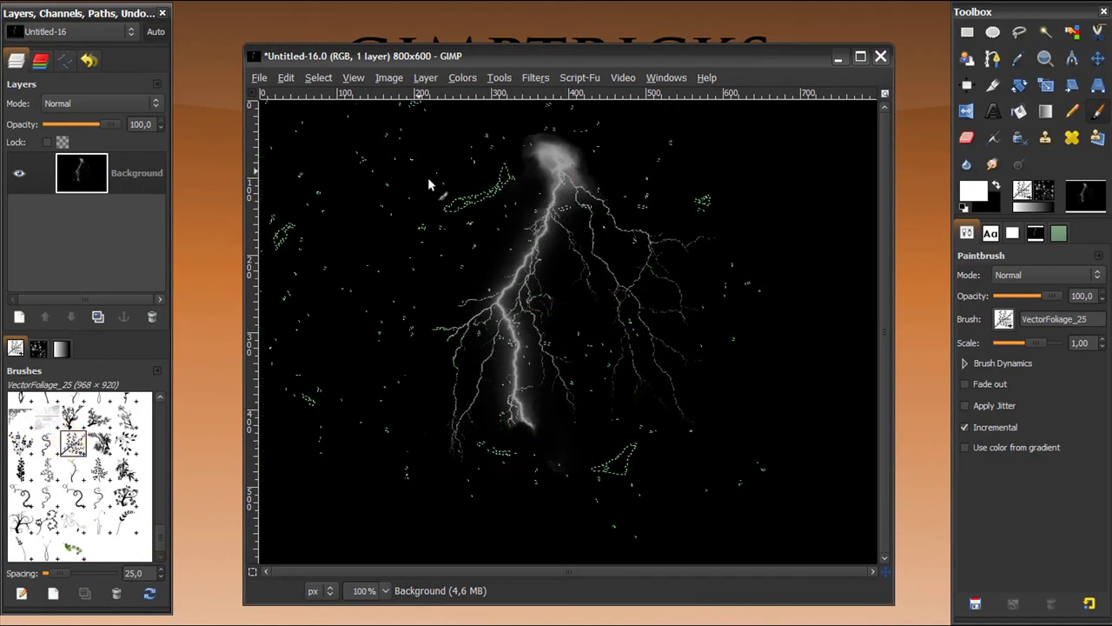
pyautogui.hotkey('ctrl', 'z')
pyautogui.hotkey('ctrl', 'z')
pyautogui.hotkey('ctrl', 'z')
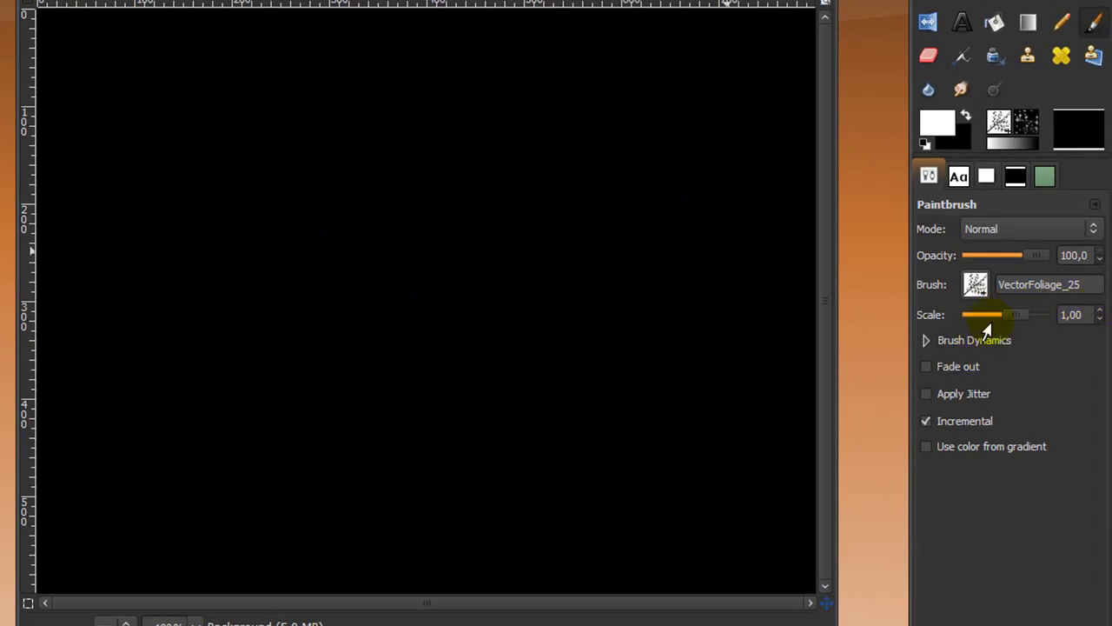
pyautogui.moveTo(1014, 315)
pyautogui.mouseDown()
pyautogui.moveTo(1000, 315)
pyautogui.moveTo(1008, 320)
pyautogui.mouseUp()
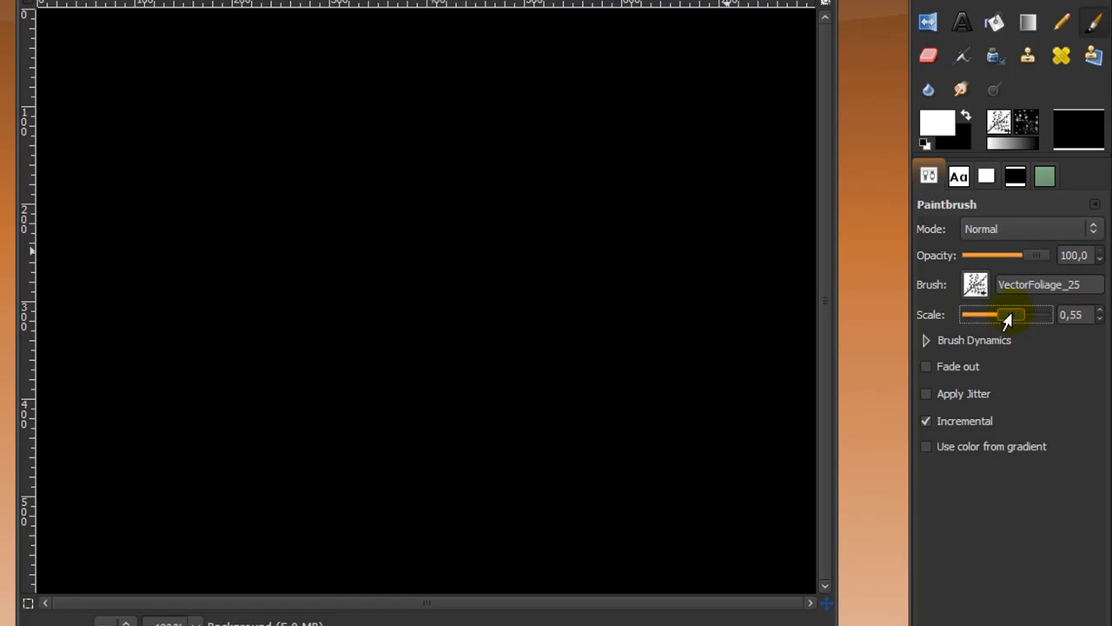
pyautogui.moveTo(1008, 320); pyautogui.dragTo(1004, 316)
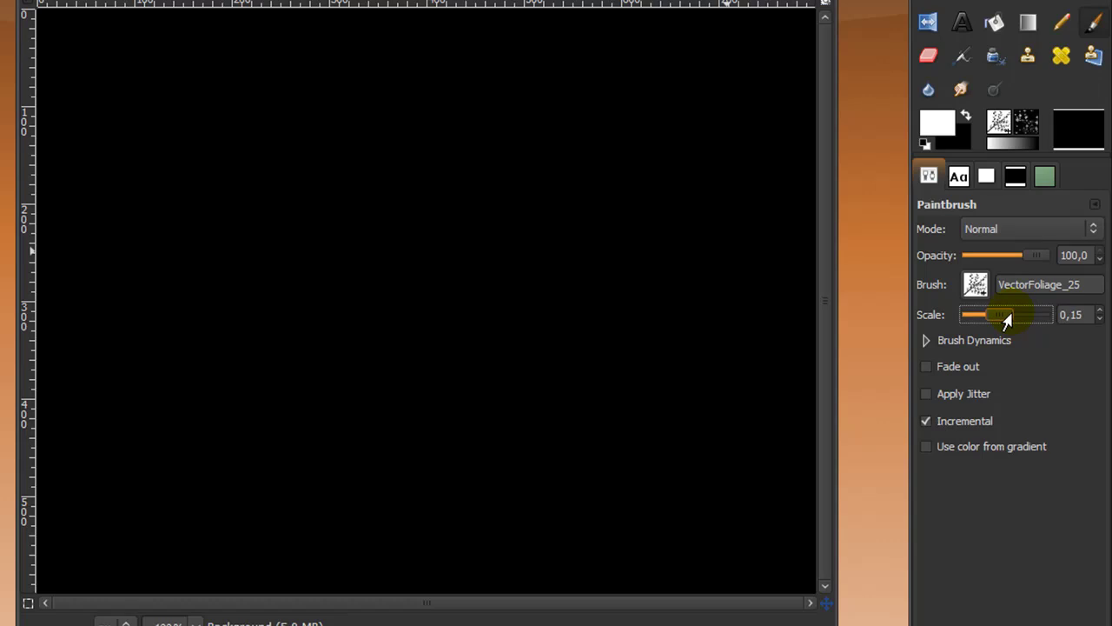
pyautogui.click(437, 320)
# Stamp a white foliage branch at scale 0,55, then undo it
pyautogui.press(']')
pyautogui.press(']')
pyautogui.press(']')
pyautogui.press(']')
pyautogui.click(438, 318)
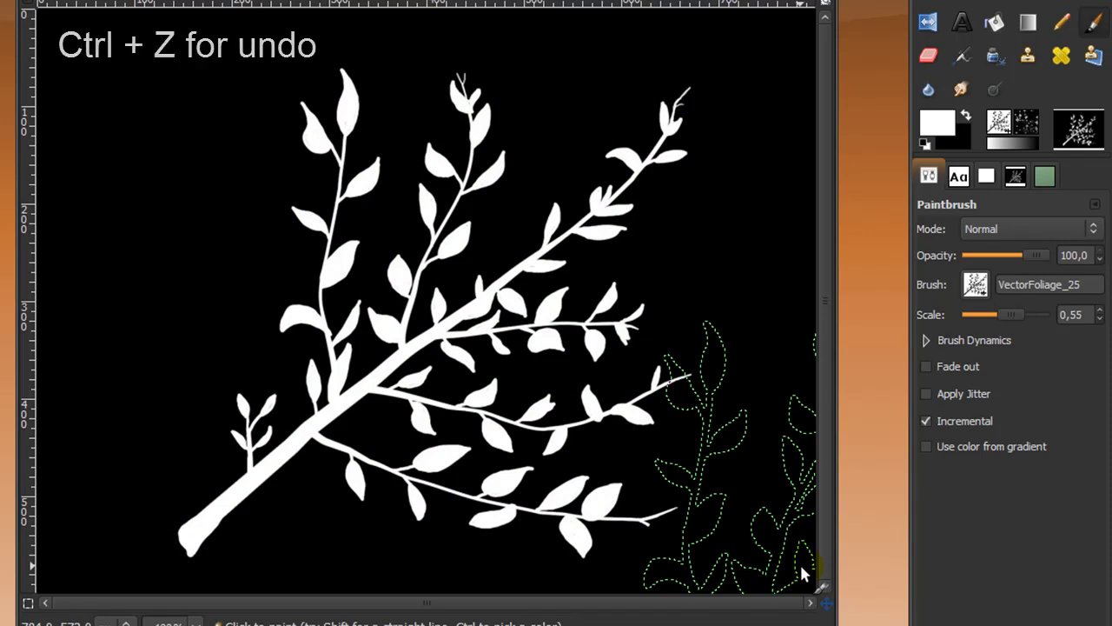
pyautogui.press('ctrl')
pyautogui.hotkey('ctrl', 'z')
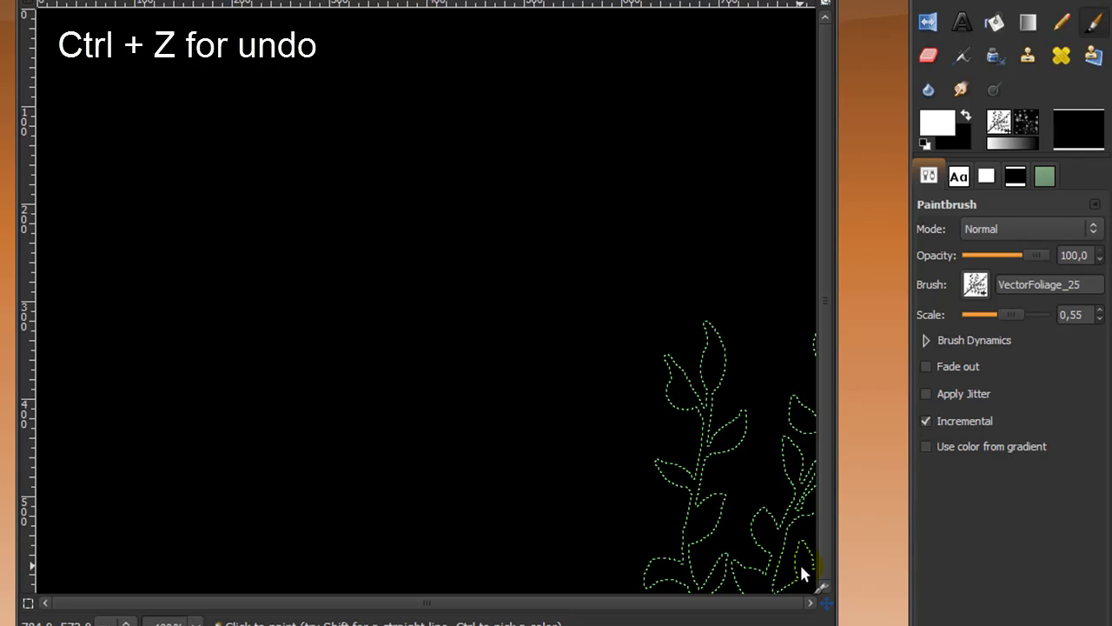
pyautogui.click(1059, 26)
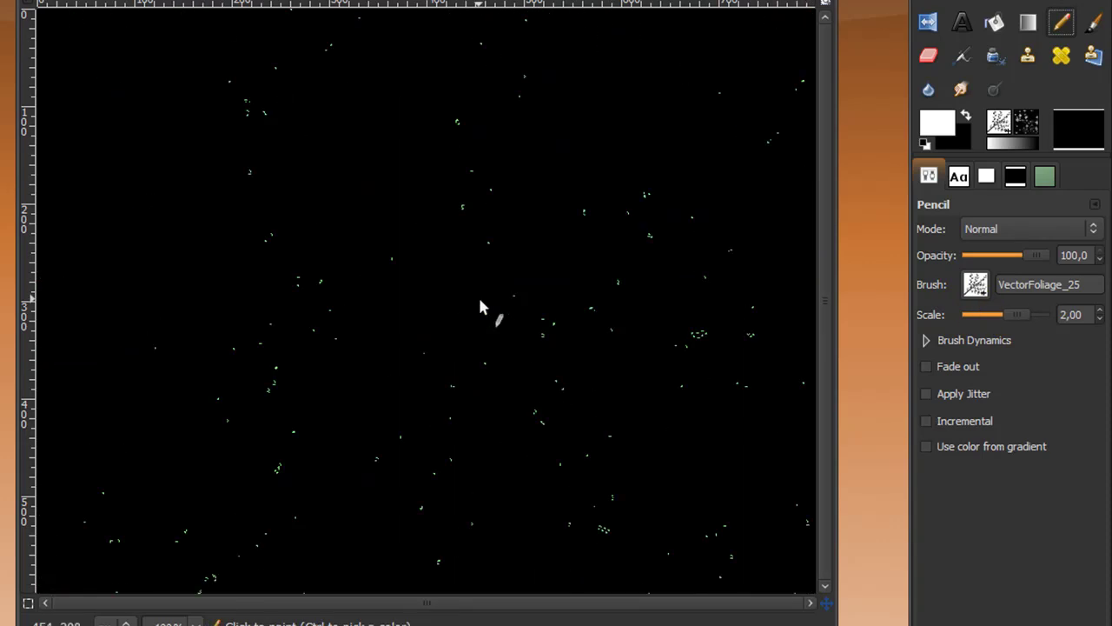
pyautogui.press('[')
pyautogui.press('[')
pyautogui.press('[')
pyautogui.press('[')
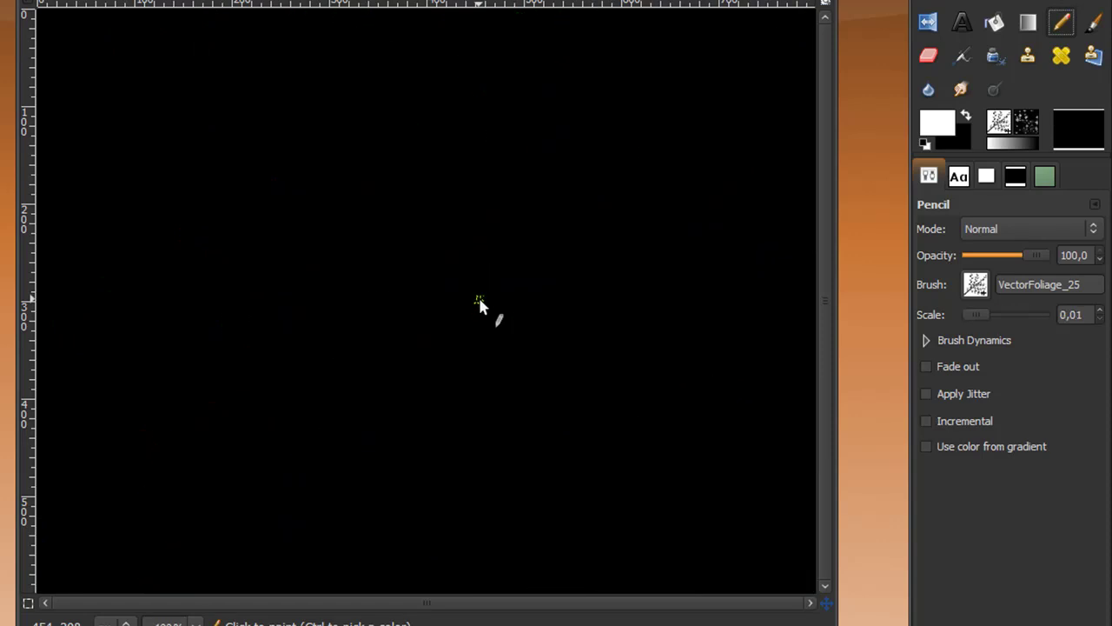
pyautogui.press(']')
pyautogui.press(']')
pyautogui.press(']')
pyautogui.press(']')
pyautogui.press(']')
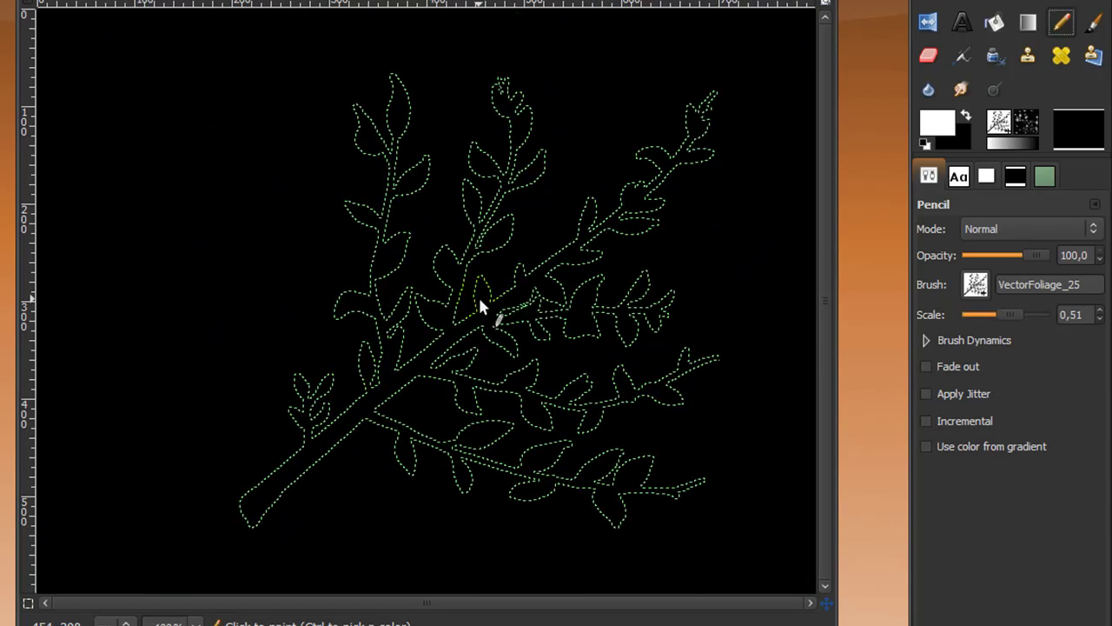
pyautogui.click(480, 300)
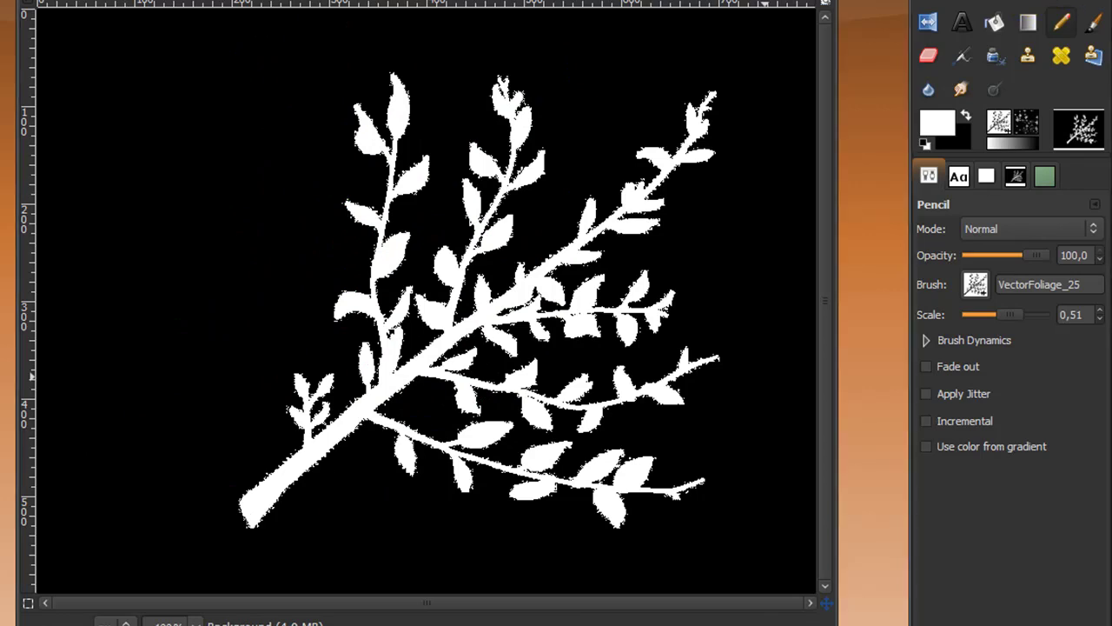
pyautogui.press('m')
pyautogui.click(602, 307)
pyautogui.moveTo(601, 308)
pyautogui.mouseDown()
pyautogui.moveTo(681, 152)
pyautogui.moveTo(741, 100)
pyautogui.mouseUp()
pyautogui.moveTo(650, 294)
pyautogui.mouseDown()
pyautogui.moveTo(571, 228)
pyautogui.moveTo(592, 226)
pyautogui.mouseUp()
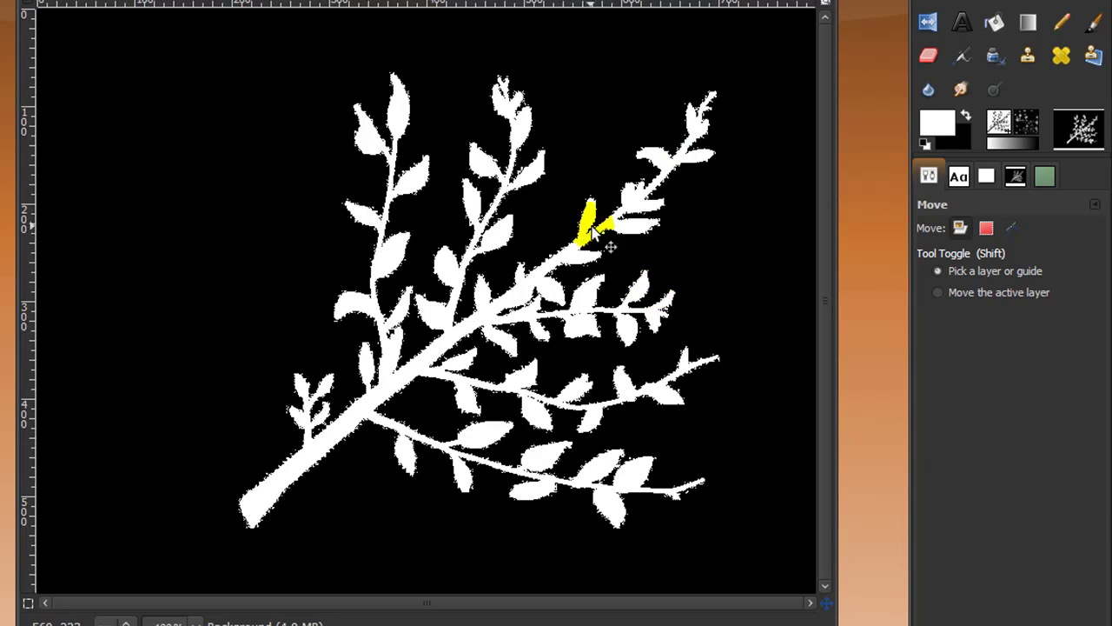
pyautogui.hotkey('ctrl', 'z')
pyautogui.click(1093, 22)
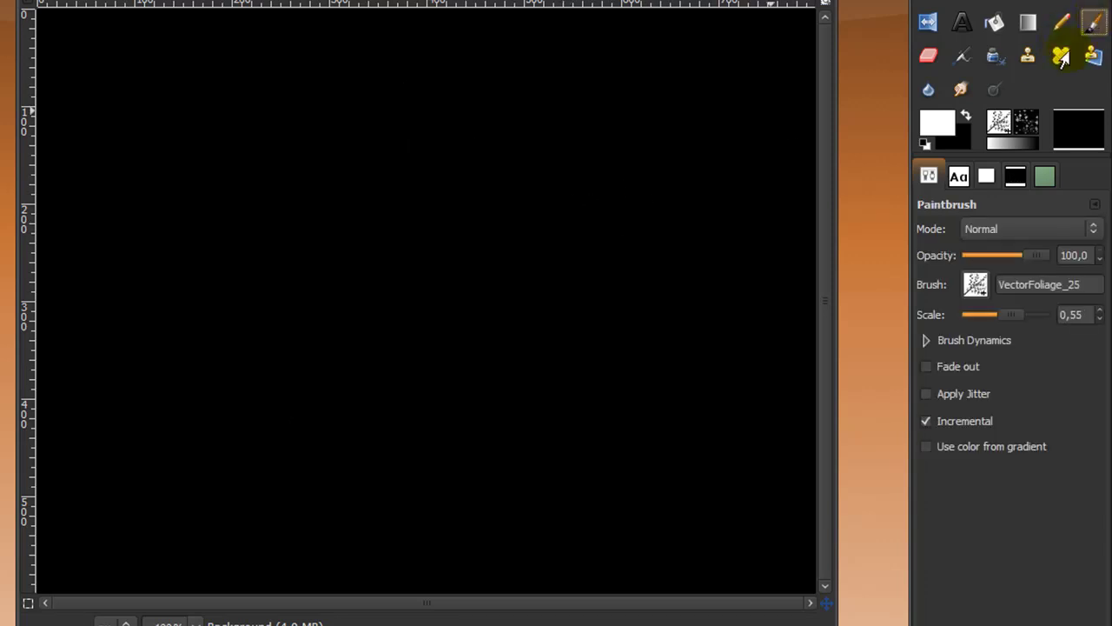
pyautogui.moveTo(434, 281); pyautogui.dragTo(447, 266)
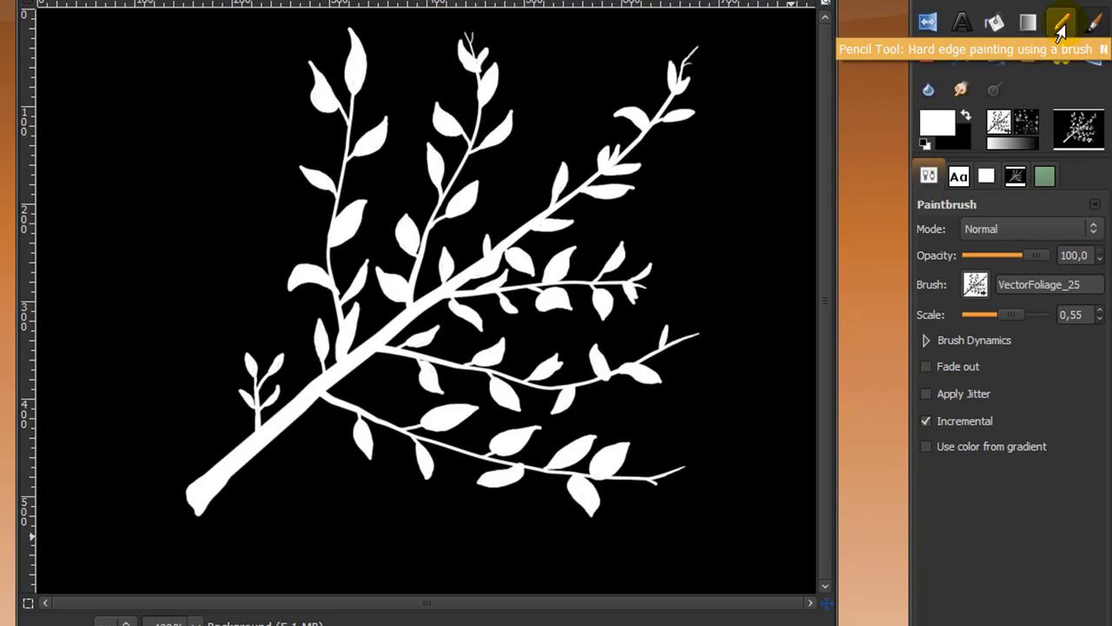
pyautogui.hotkey('ctrl', 'z')
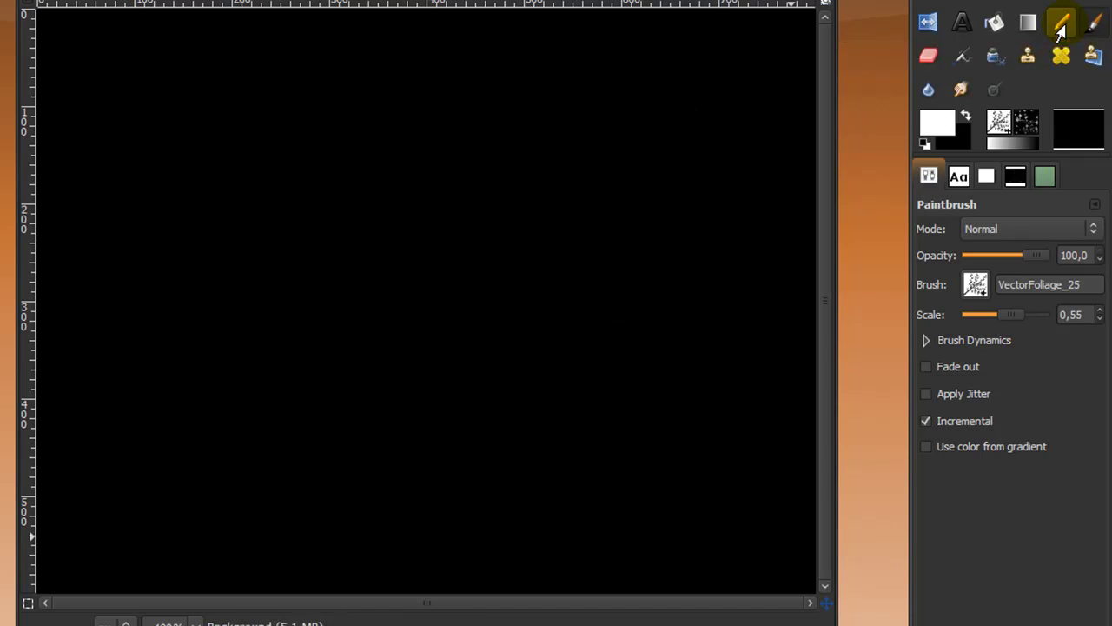
# Switch to the Airbrush, airbrush a small foliage test near the centre, and set scale 0,42
pyautogui.click(960, 57)
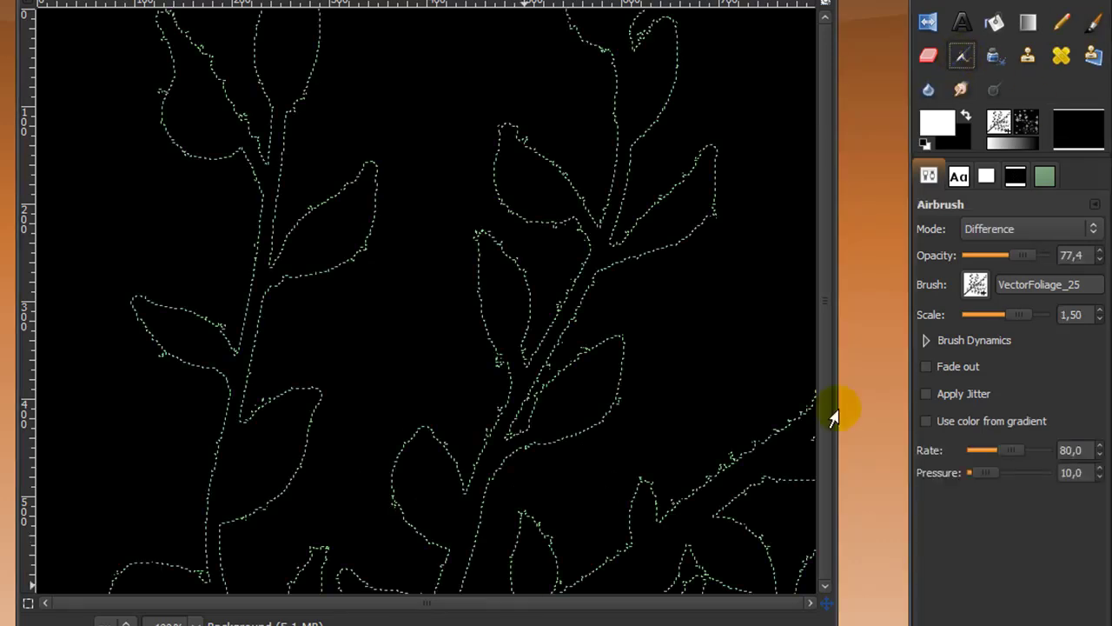
pyautogui.moveTo(1011, 316); pyautogui.dragTo(1002, 319)
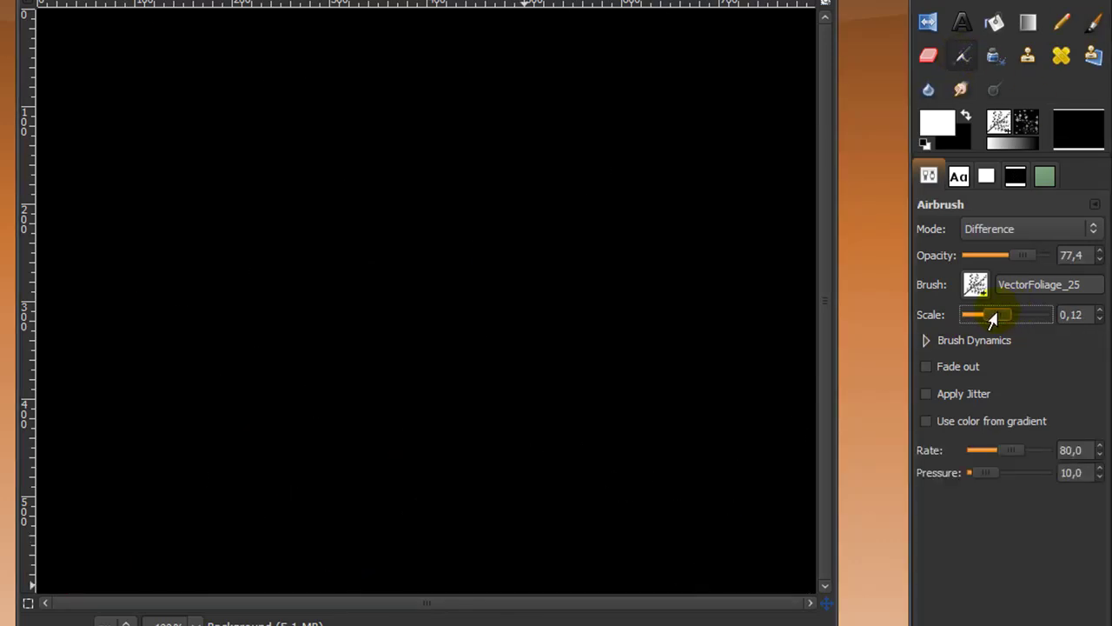
pyautogui.moveTo(426, 260); pyautogui.dragTo(428, 250)
pyautogui.press(']')
pyautogui.press(']')
pyautogui.press(']')
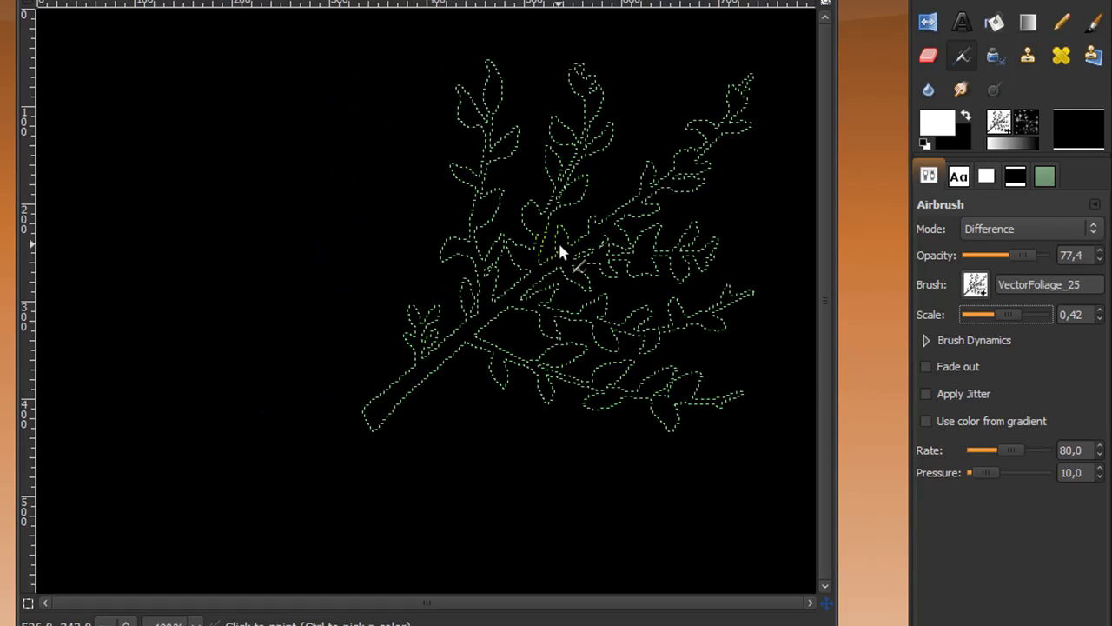
# Set the airbrush mode to Normal, stamp a dim grey foliage test, then undo it
pyautogui.click(937, 160)
pyautogui.click(986, 230)
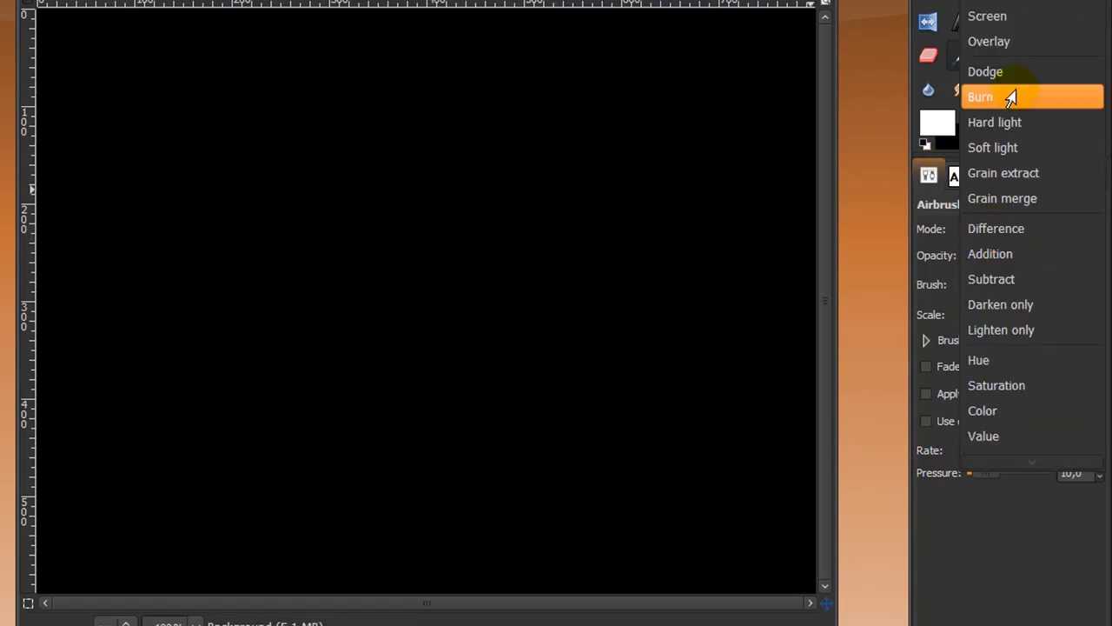
pyautogui.press('Escape')
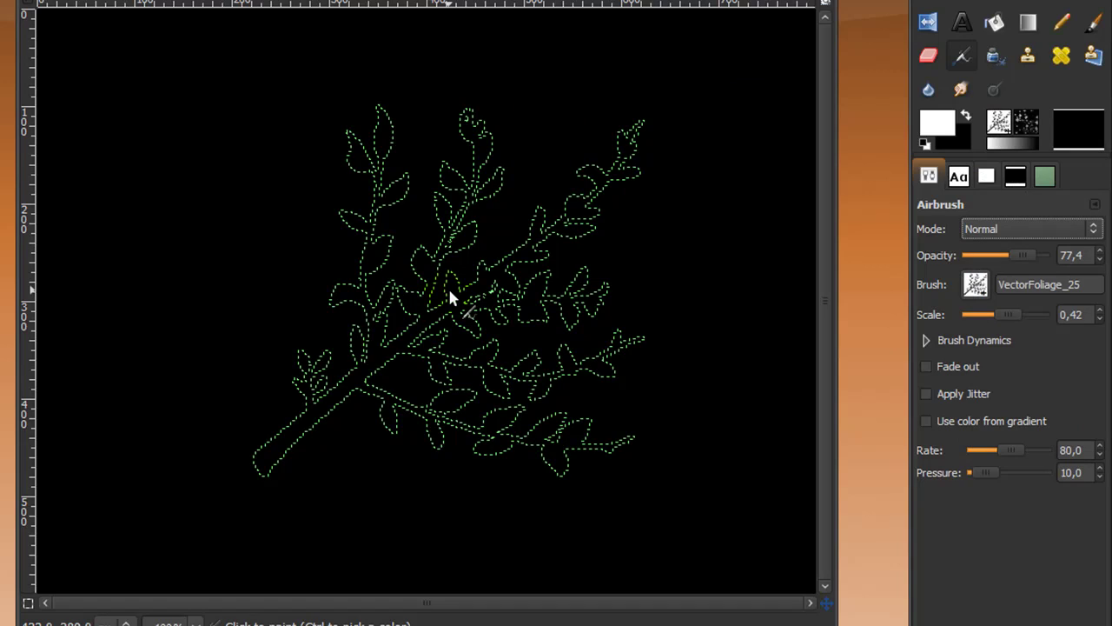
pyautogui.click(449, 292)
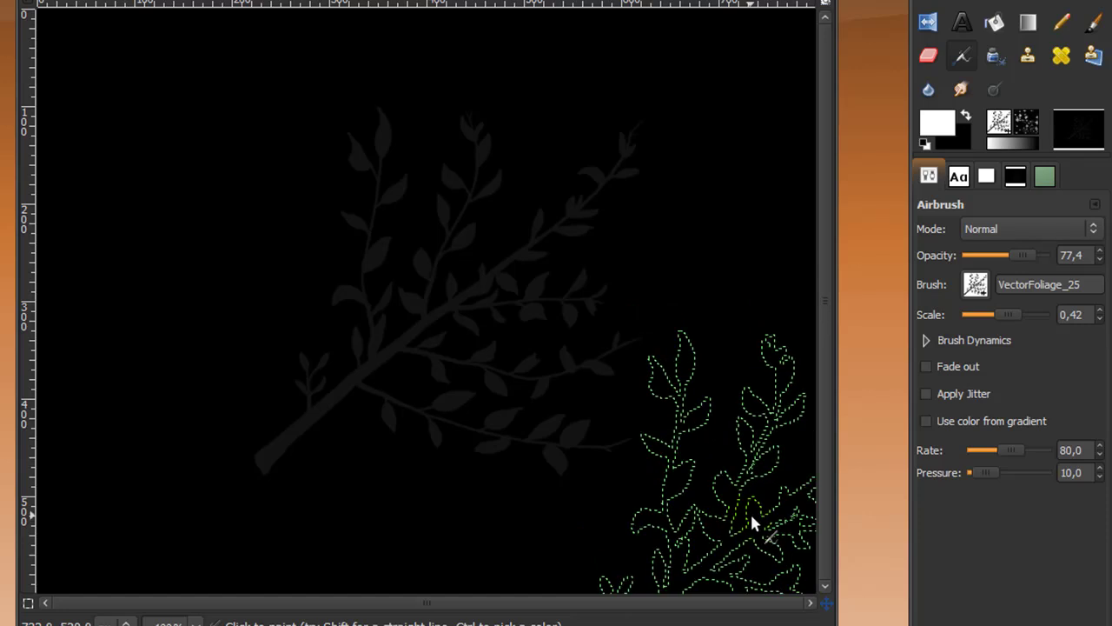
pyautogui.hotkey('ctrl', 'z')
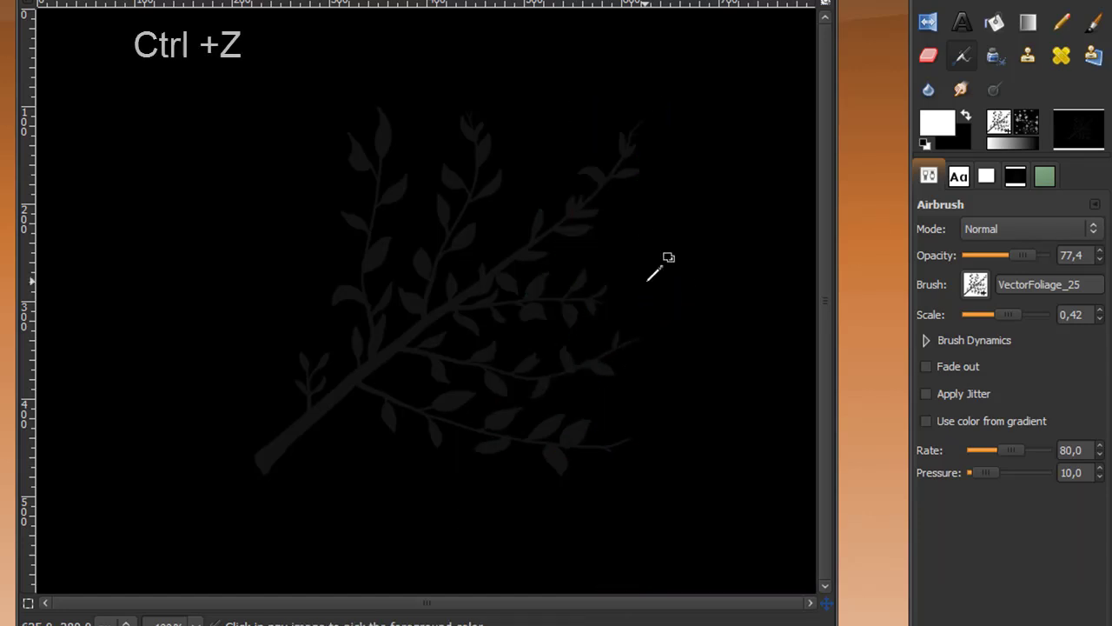
pyautogui.hotkey('ctrl', 'z')
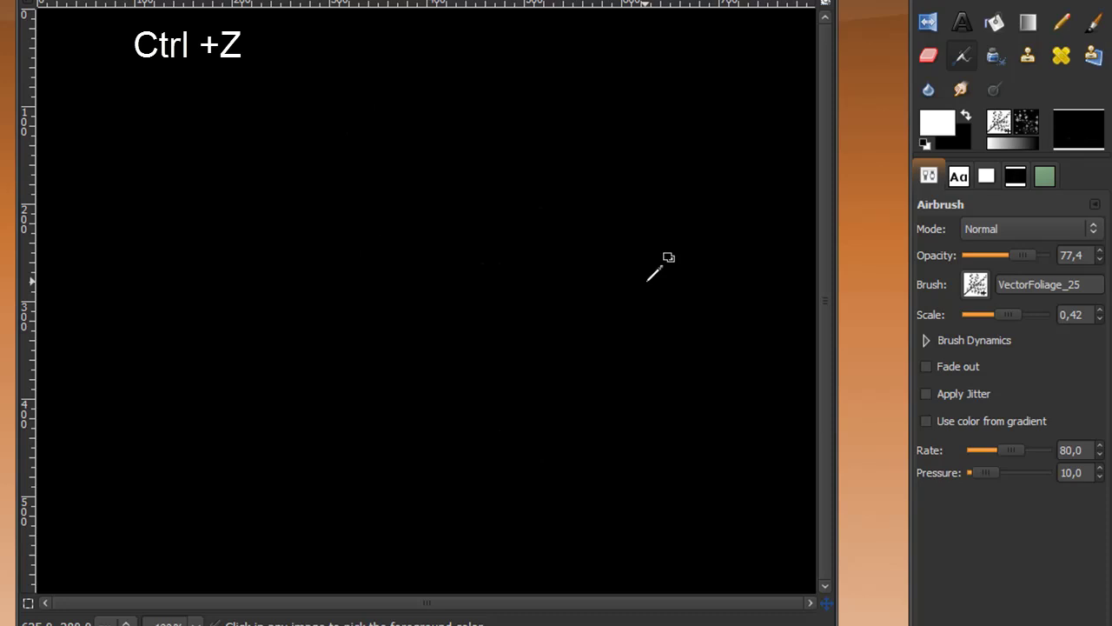
# Airbrush a foliage branch, undo it, then build a brighter light grey branch near the centre
pyautogui.click(414, 303)
pyautogui.moveTo(414, 304); pyautogui.dragTo(421, 311)
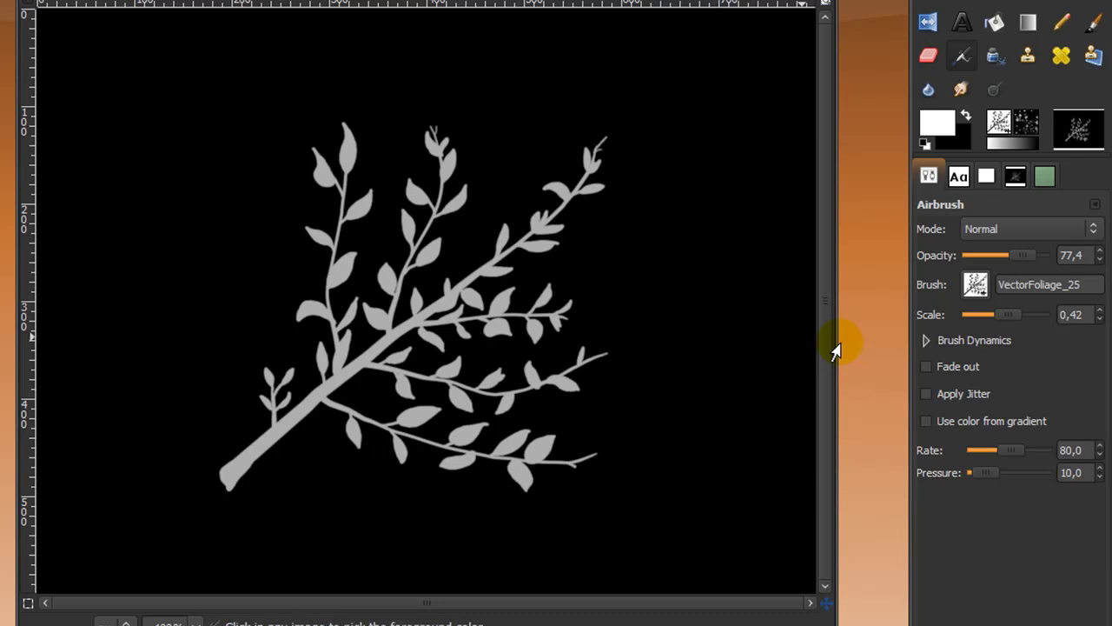
pyautogui.hotkey('ctrl', 'z')
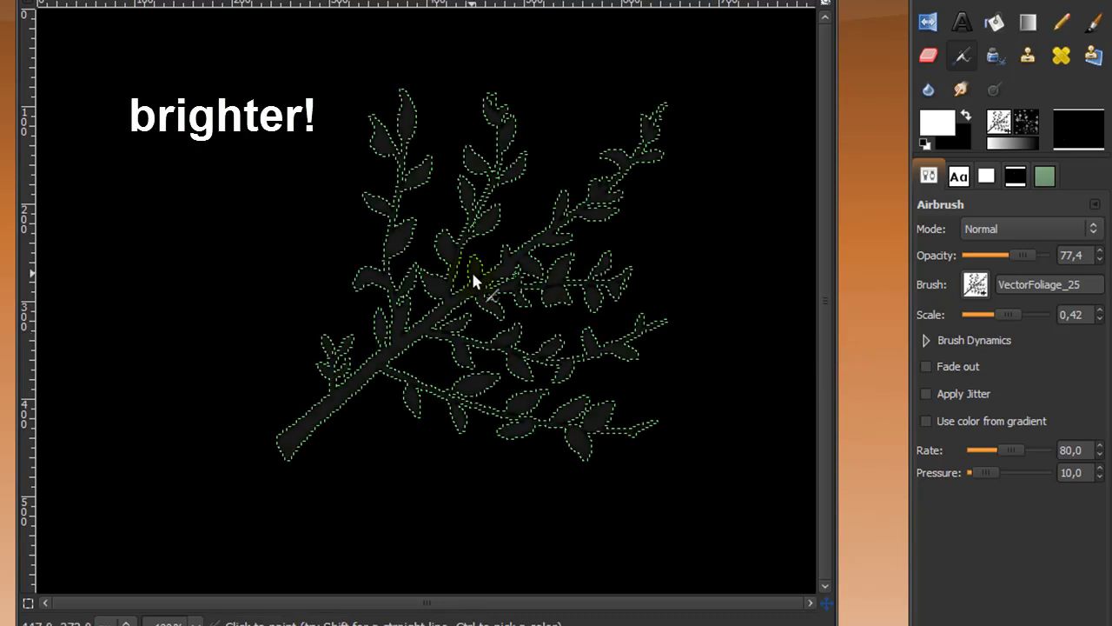
pyautogui.moveTo(471, 269); pyautogui.dragTo(473, 274)
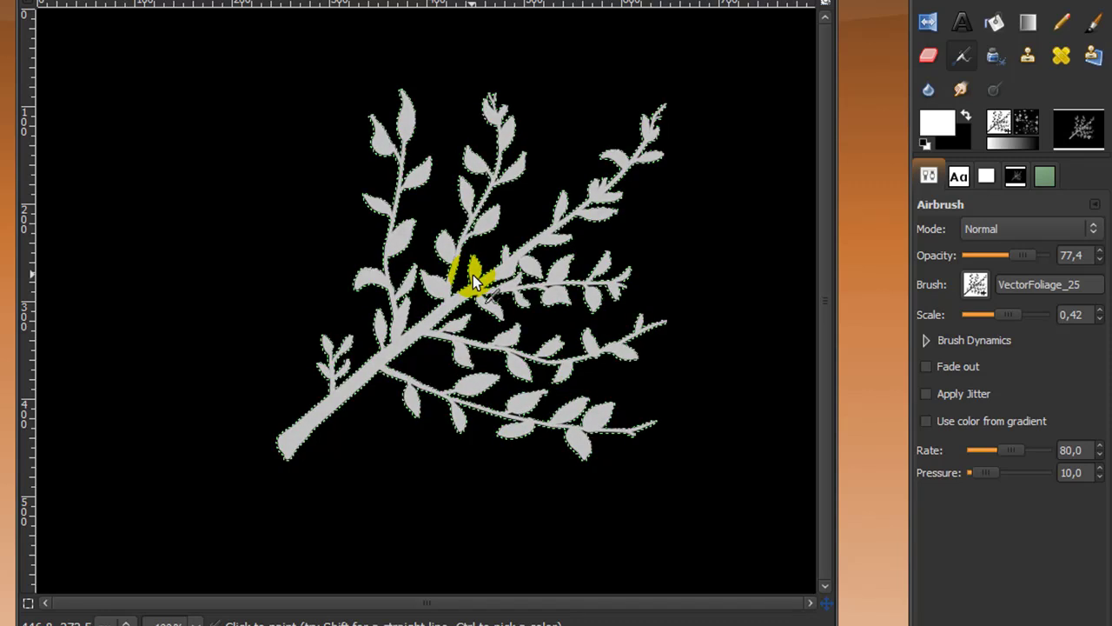
pyautogui.hotkey('ctrl', 'shift', 'a')
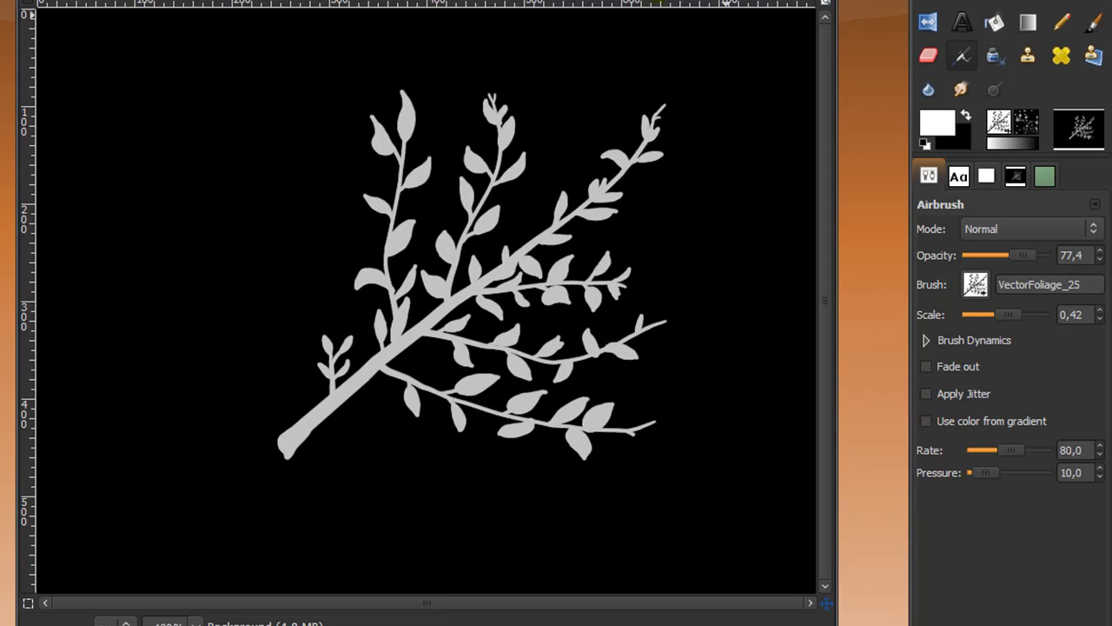
# Airbrush translucent foliage stamps at upper left, lower right, and upper right toward centre, then reselect the Paintbrush
pyautogui.click(311, 172)
pyautogui.click(591, 369)
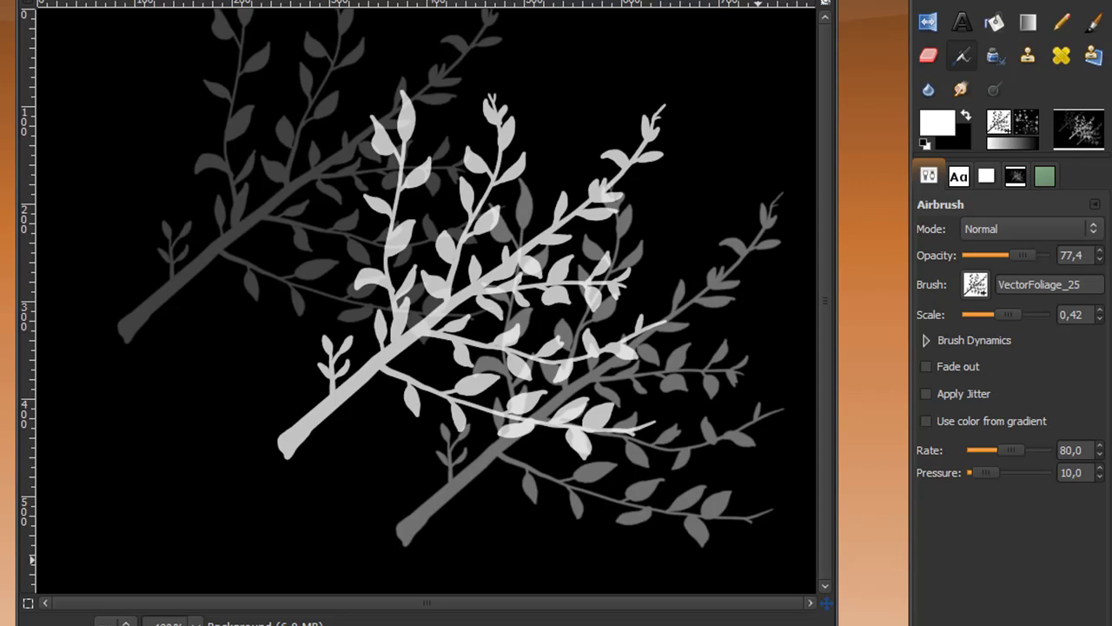
pyautogui.moveTo(738, 218)
pyautogui.mouseDown()
pyautogui.moveTo(689, 144)
pyautogui.moveTo(561, 127)
pyautogui.moveTo(414, 201)
pyautogui.moveTo(382, 340)
pyautogui.mouseUp()
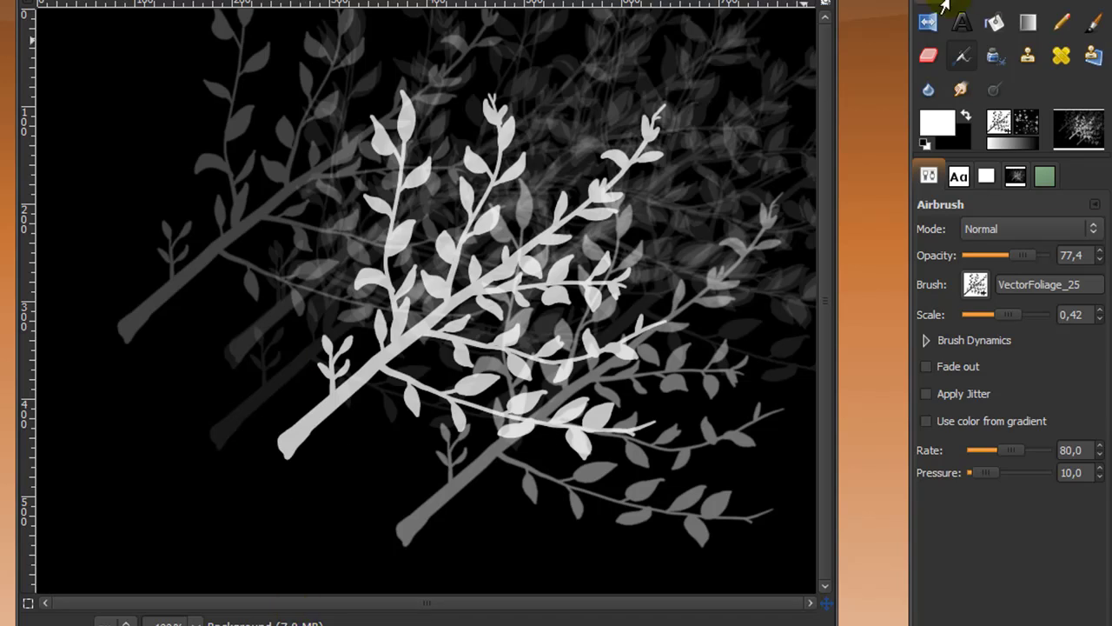
pyautogui.click(1093, 26)
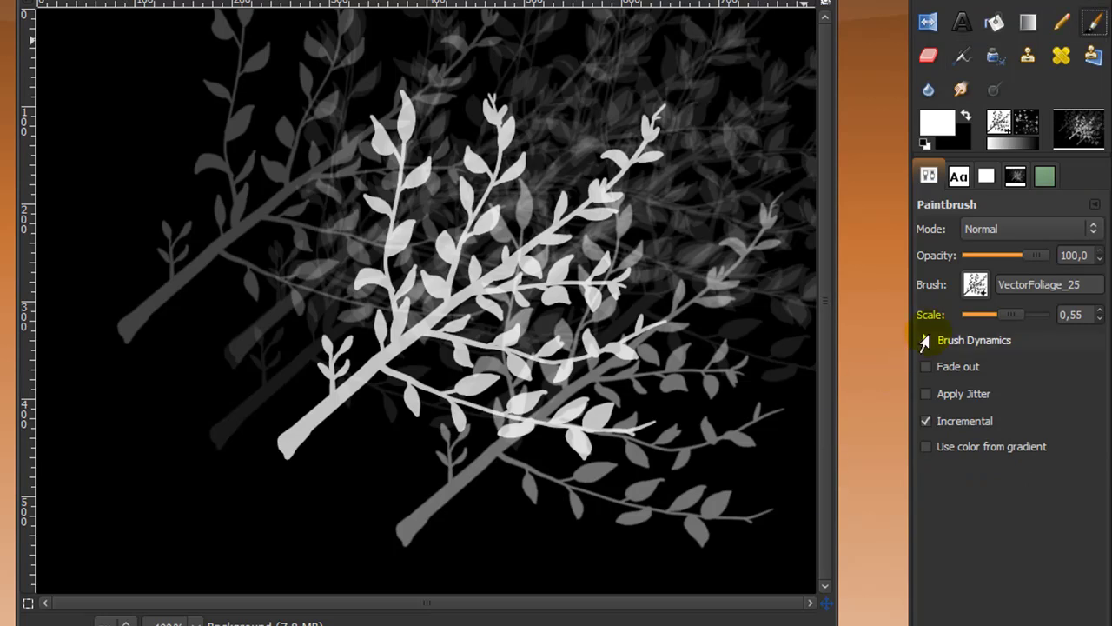
# Undo all the foliage painting and expand the Paintbrush's Brush Dynamics options
pyautogui.hotkey('ctrl', 'z')
pyautogui.hotkey('ctrl', 'z')
pyautogui.hotkey('ctrl', 'z')
pyautogui.hotkey('ctrl', 'z')
pyautogui.hotkey('ctrl', 'z')
pyautogui.hotkey('ctrl', 'z')
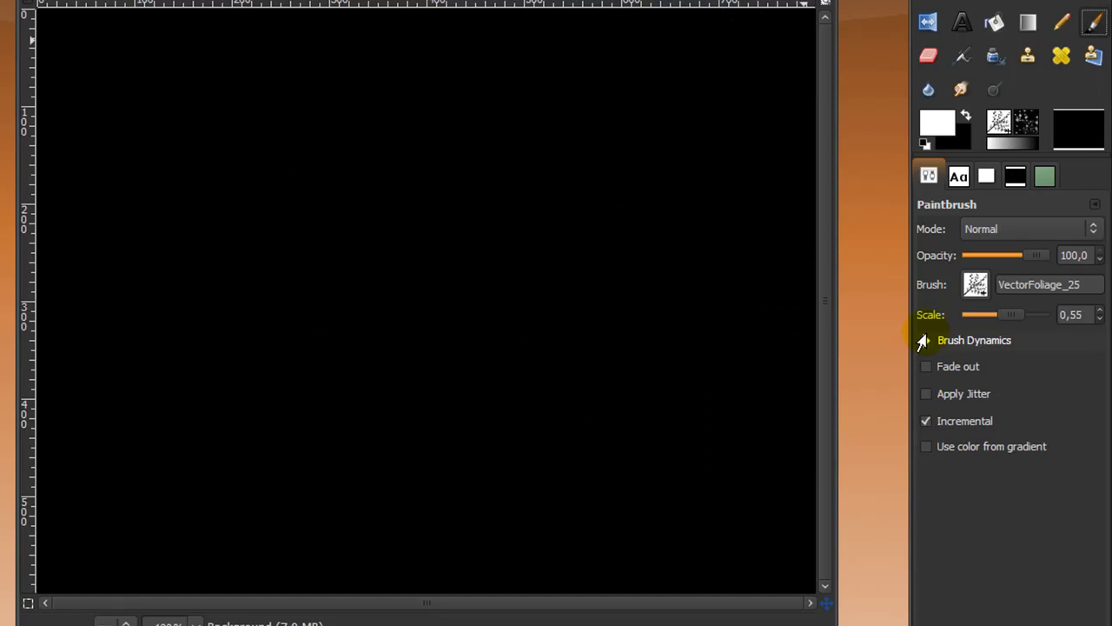
pyautogui.click(923, 341)
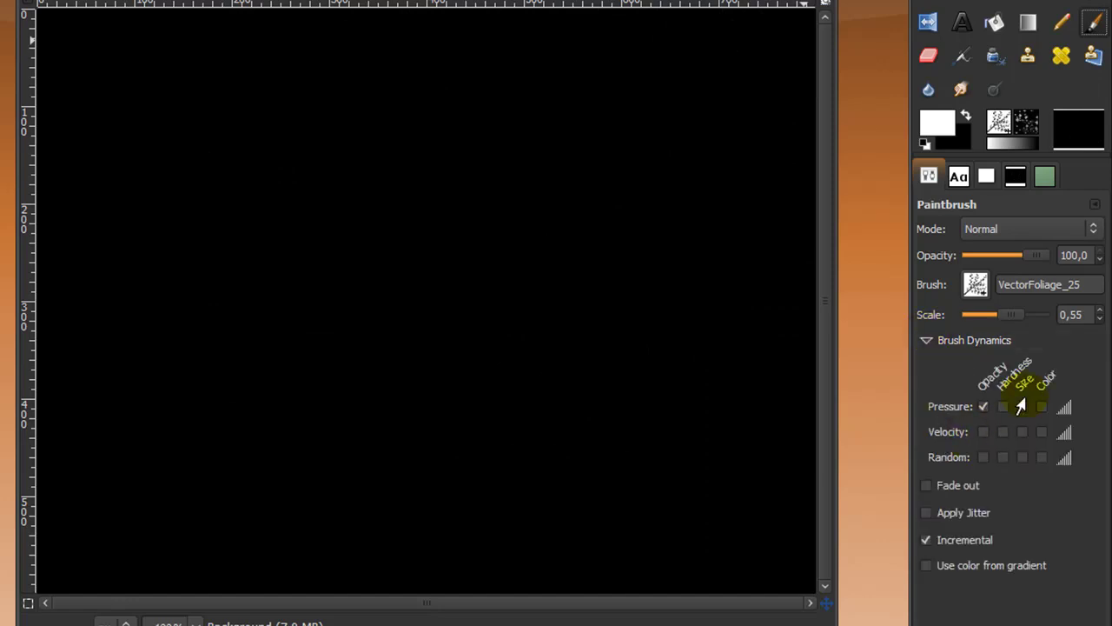